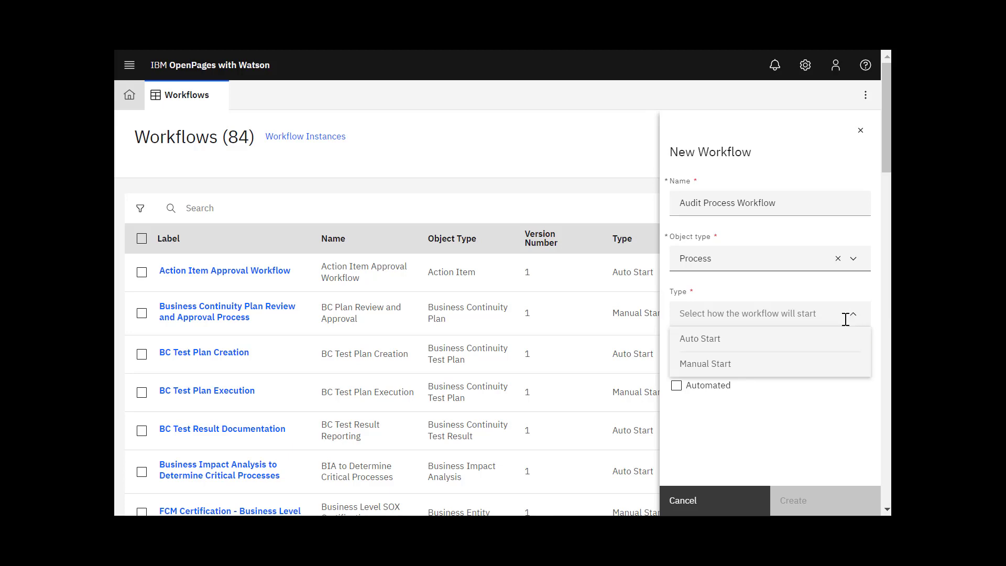
Set the new Audit Process Workflow to Auto Start and create it.
{"action": "left_click", "coordinate": [810, 337]}
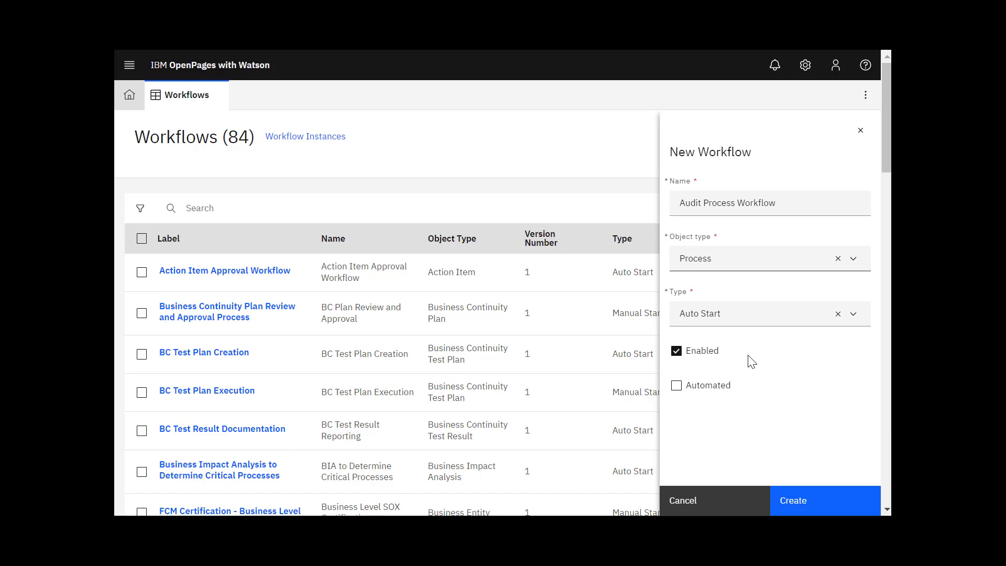
{"action": "left_click", "coordinate": [801, 502]}
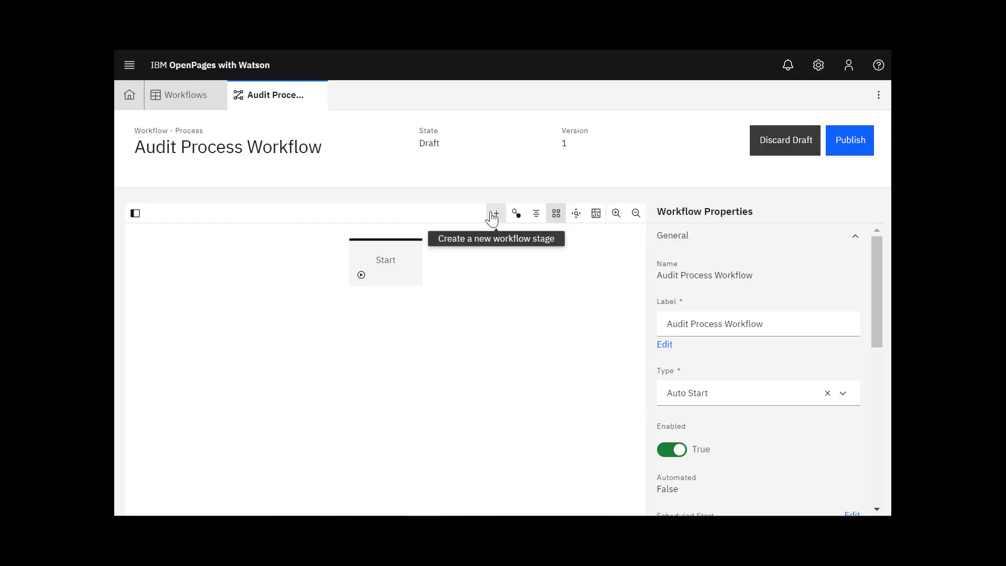
Add a new workflow stage named Review directly below the Start stage.
{"action": "left_click_drag", "start_coordinate": [496, 213], "coordinate": [382, 326]}
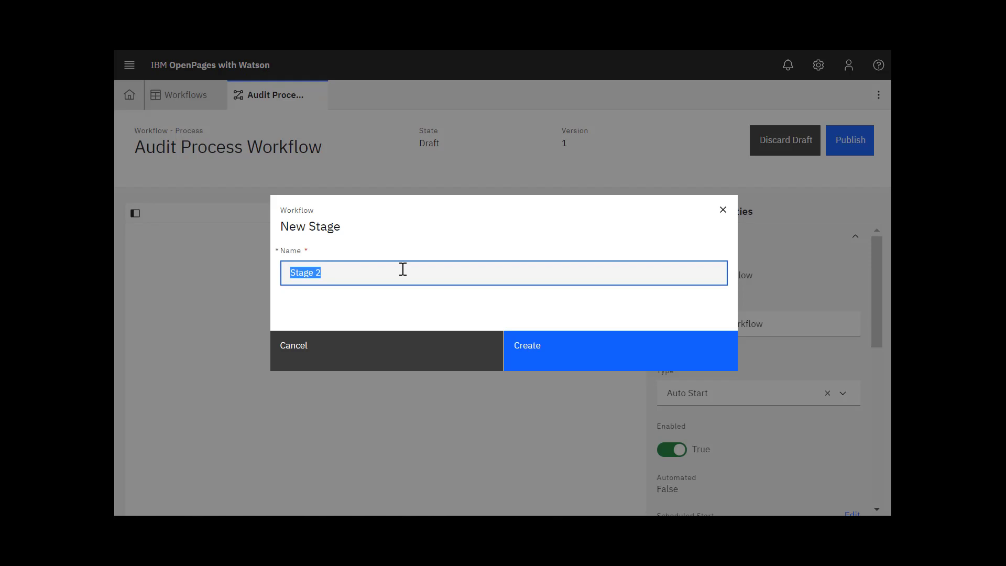
{"action": "type", "text": "Review"}
{"action": "left_click", "coordinate": [552, 347]}
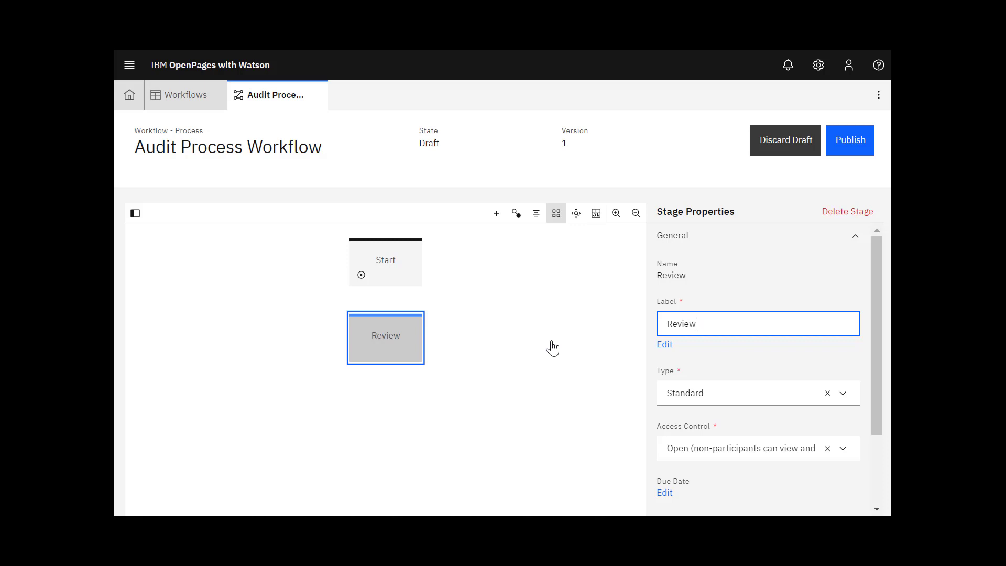
Add a stage named End below Review, set its type to End, and align it under the Review stage.
{"action": "left_click", "coordinate": [496, 213]}
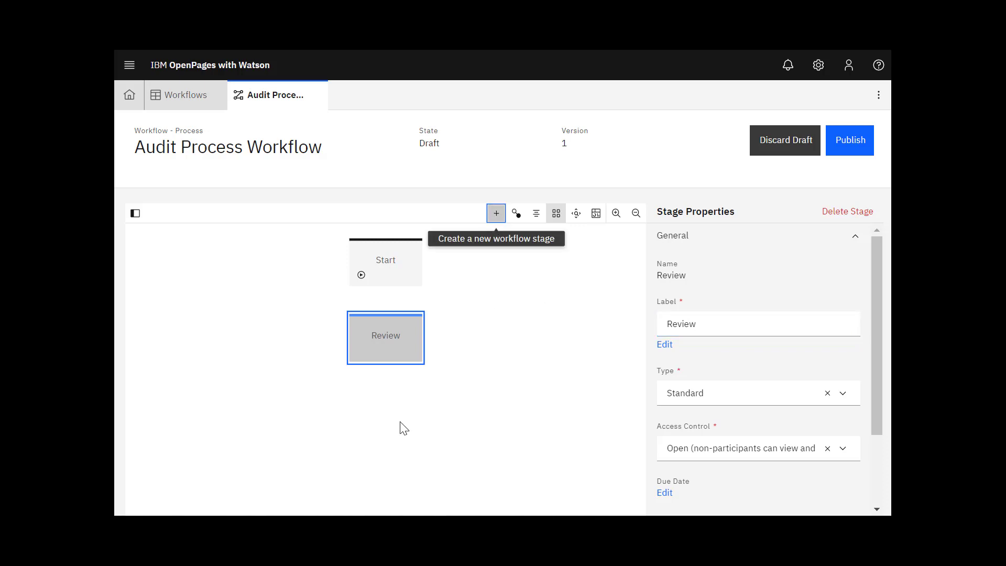
{"action": "left_click_drag", "start_coordinate": [495, 216], "coordinate": [377, 425]}
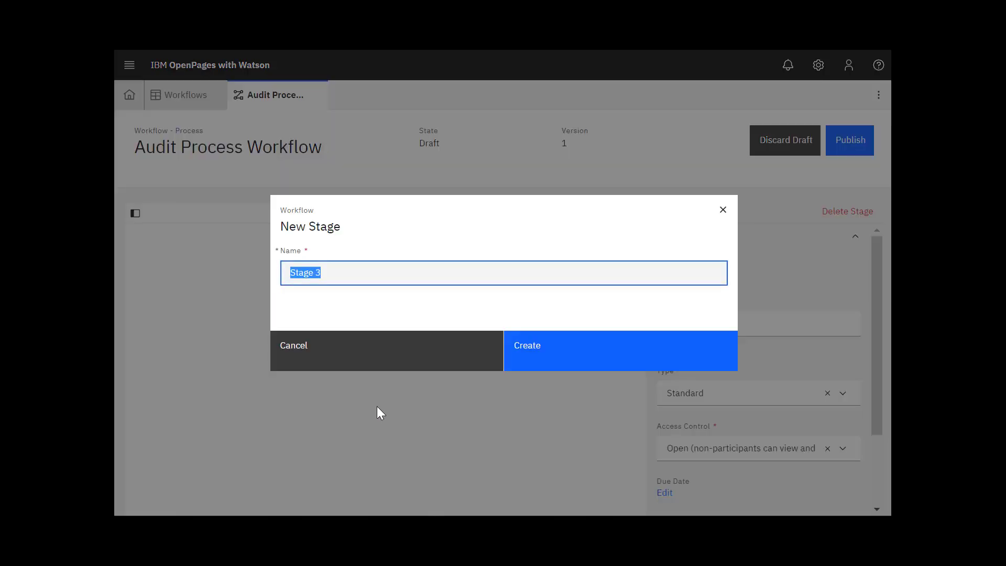
{"action": "type", "text": "End"}
{"action": "left_click", "coordinate": [559, 343]}
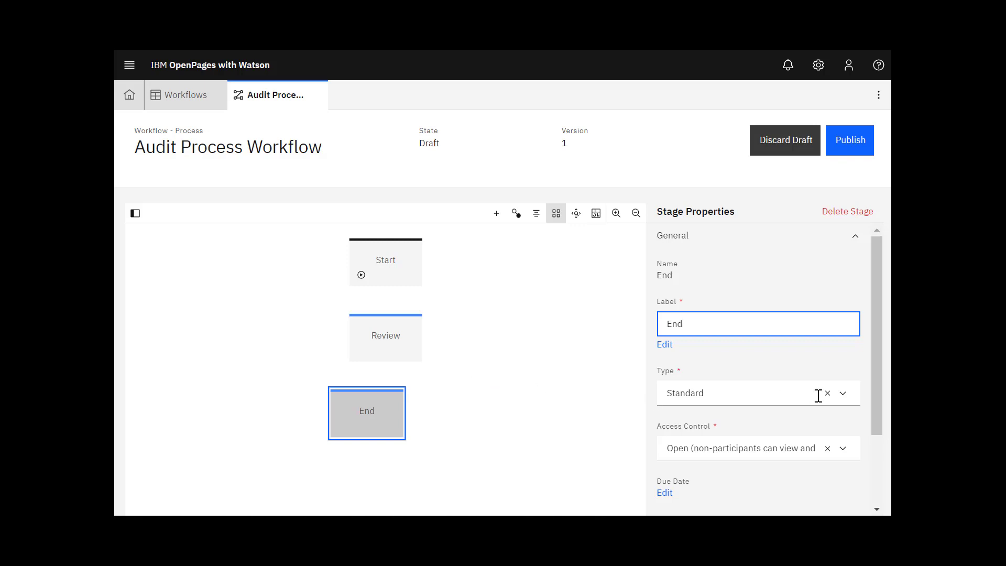
{"action": "left_click", "coordinate": [844, 397]}
{"action": "left_click", "coordinate": [725, 470]}
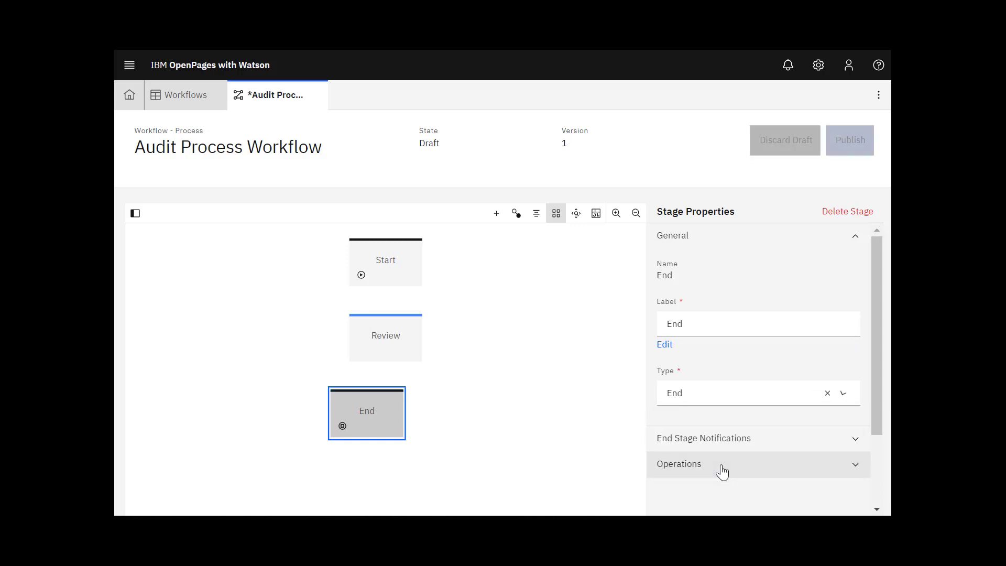
{"action": "left_click_drag", "start_coordinate": [386, 438], "coordinate": [403, 440]}
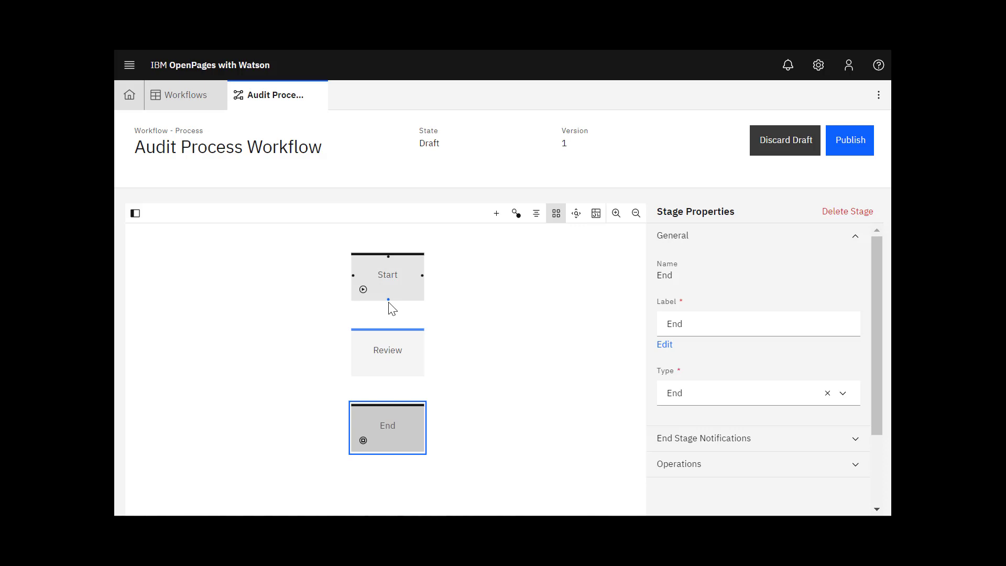
Connect the Start stage to the Review stage with an action named Send for review.
{"action": "left_click_drag", "start_coordinate": [389, 304], "coordinate": [389, 328]}
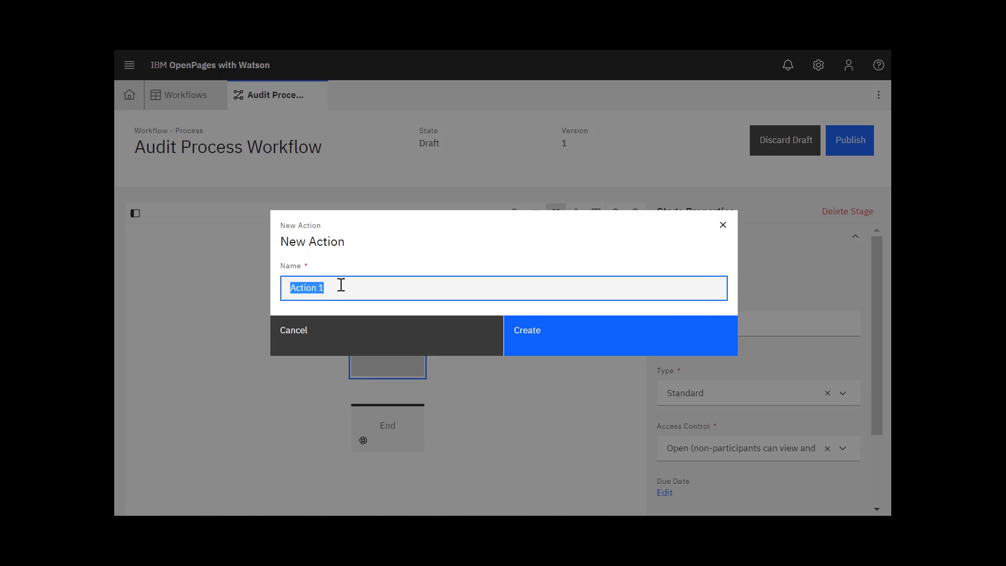
{"action": "type", "text": "Send for review"}
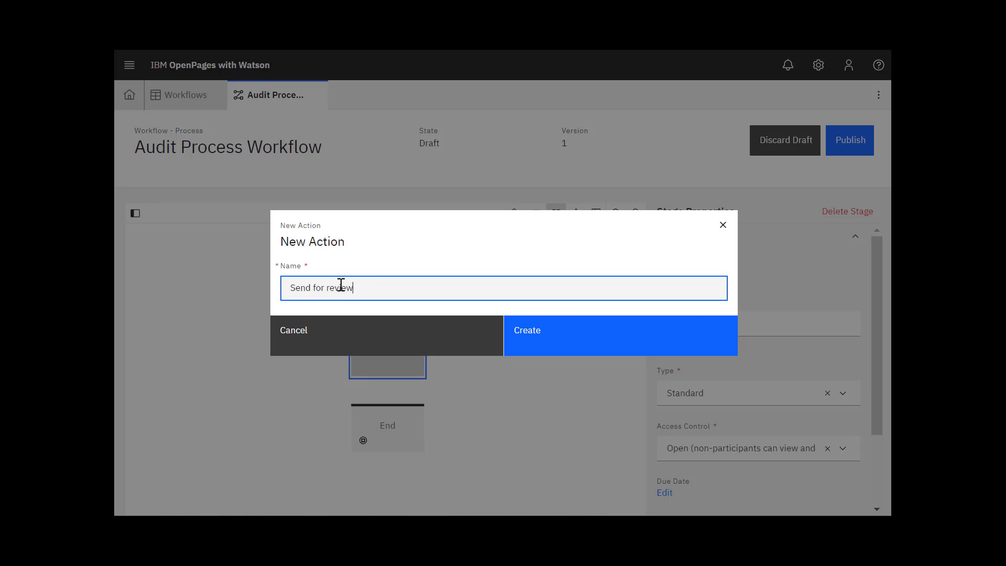
{"action": "left_click", "coordinate": [590, 336]}
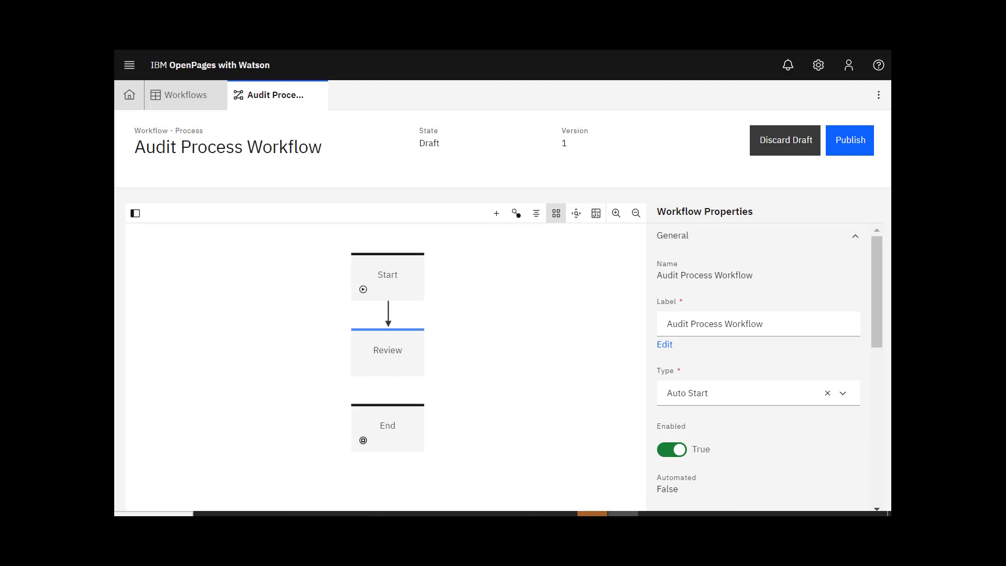
Create an action named Approve and close that starts at the Review stage and ends at the End stage.
{"action": "left_click", "coordinate": [515, 215]}
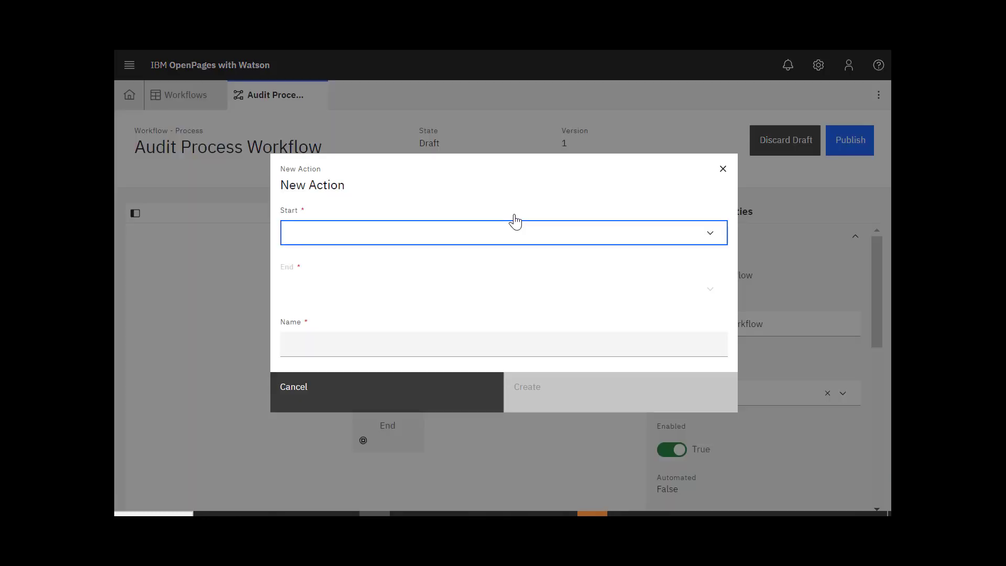
{"action": "left_click", "coordinate": [707, 237]}
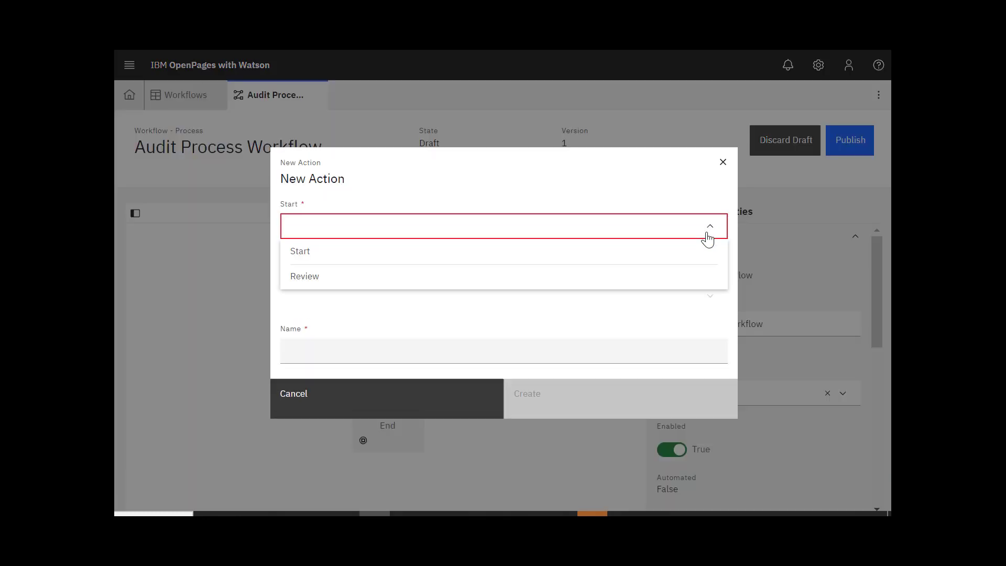
{"action": "left_click", "coordinate": [571, 279]}
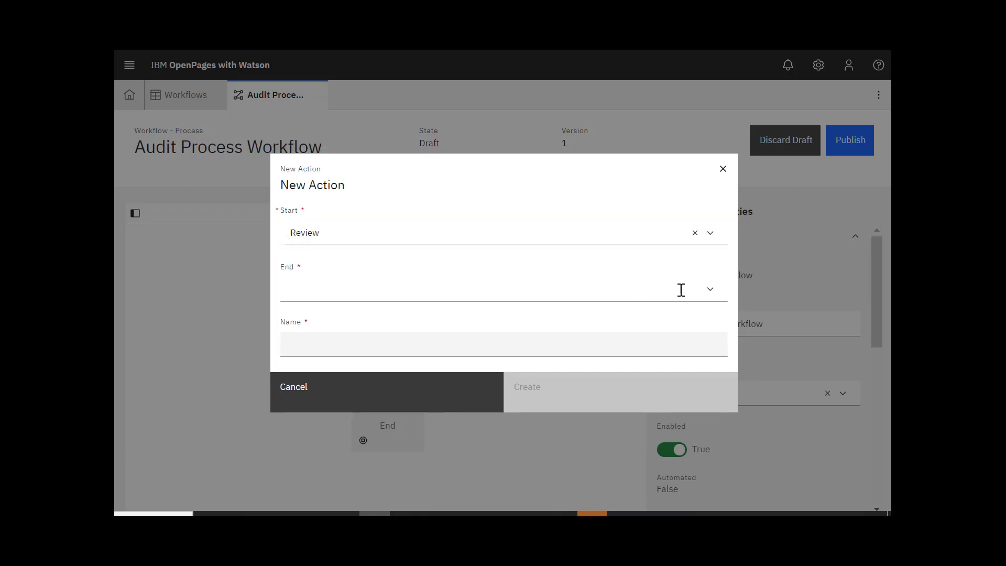
{"action": "left_click", "coordinate": [710, 289]}
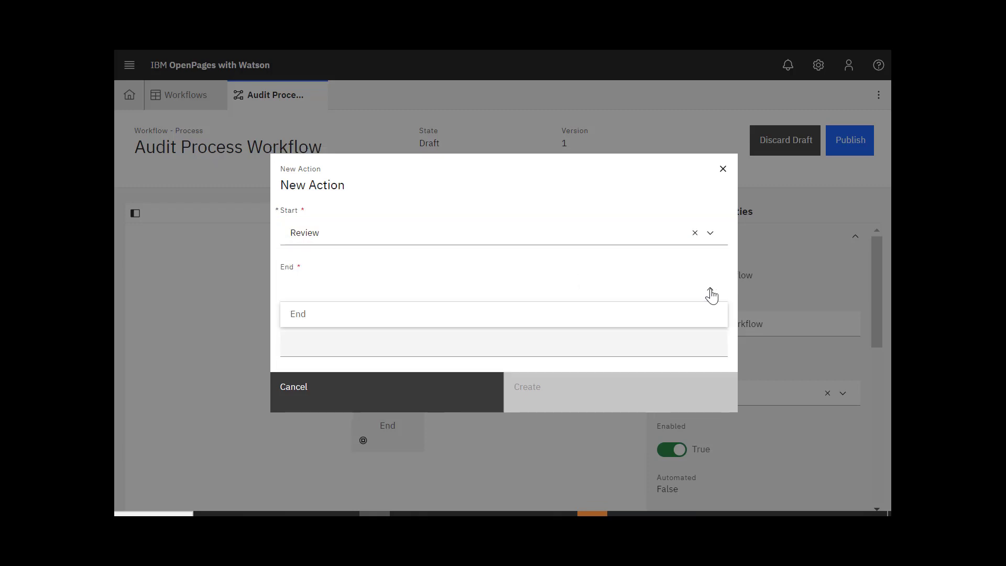
{"action": "left_click", "coordinate": [647, 318]}
{"action": "left_click", "coordinate": [465, 345]}
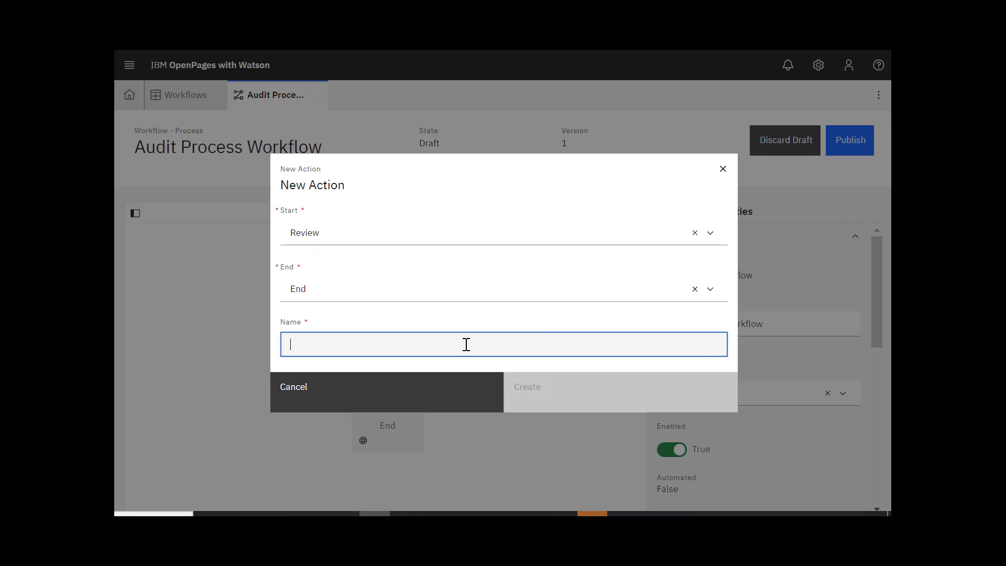
{"action": "type", "text": "Approve and close"}
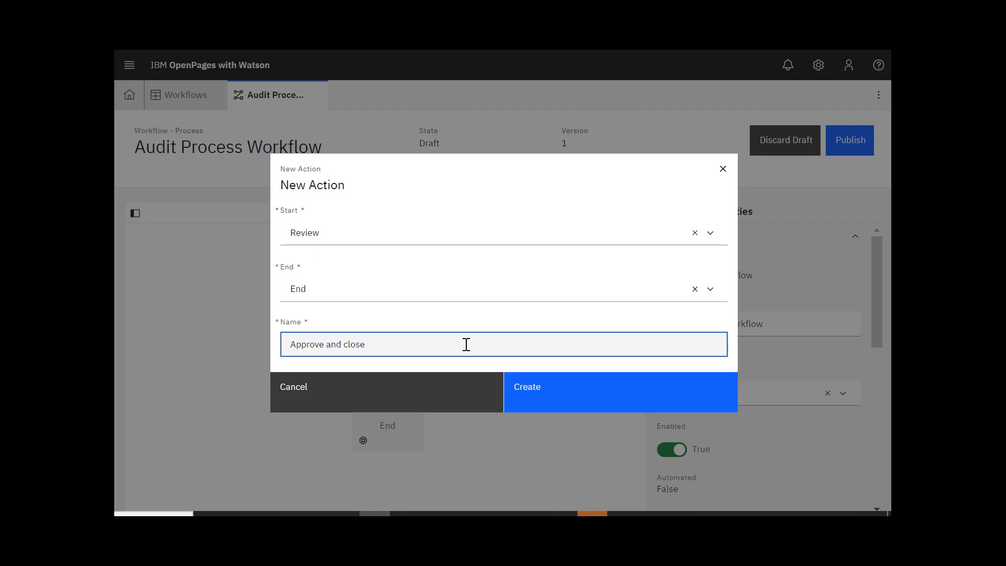
{"action": "left_click", "coordinate": [541, 394]}
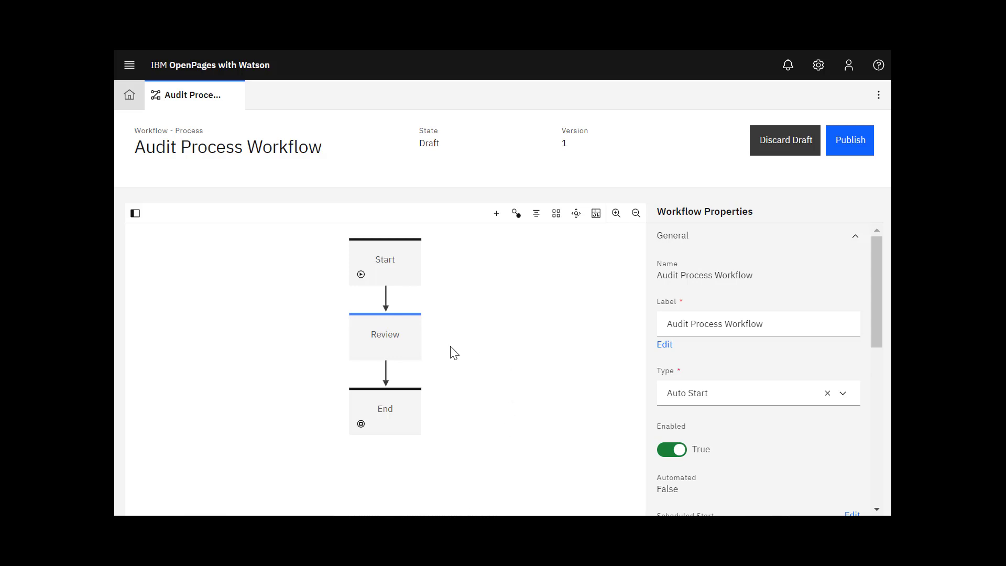
Try out the diagram's view controls: pan the canvas, center on the workflow, toggle mouse zoom, and zoom in and out.
{"action": "left_click_drag", "start_coordinate": [451, 347], "coordinate": [248, 343]}
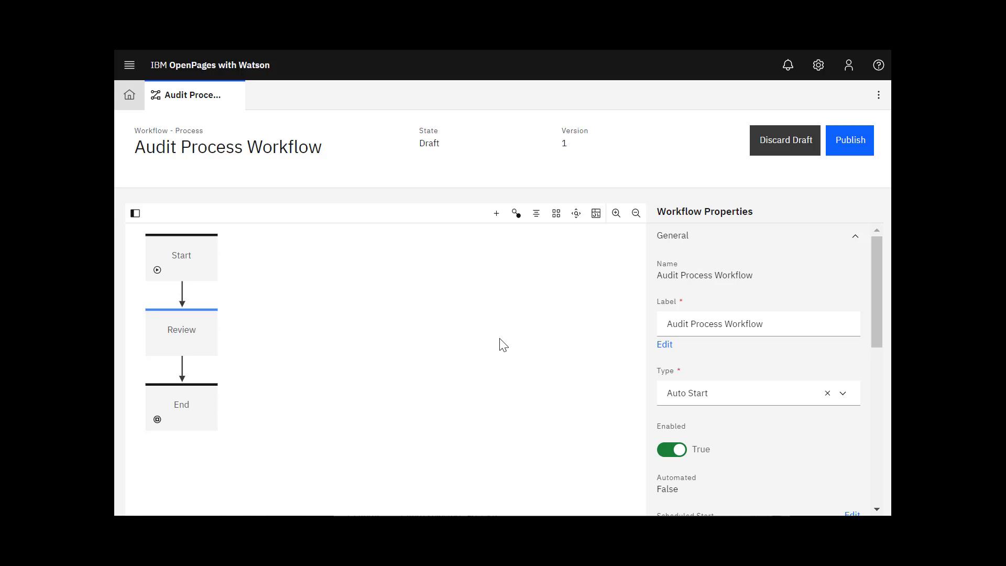
{"action": "left_click", "coordinate": [535, 214]}
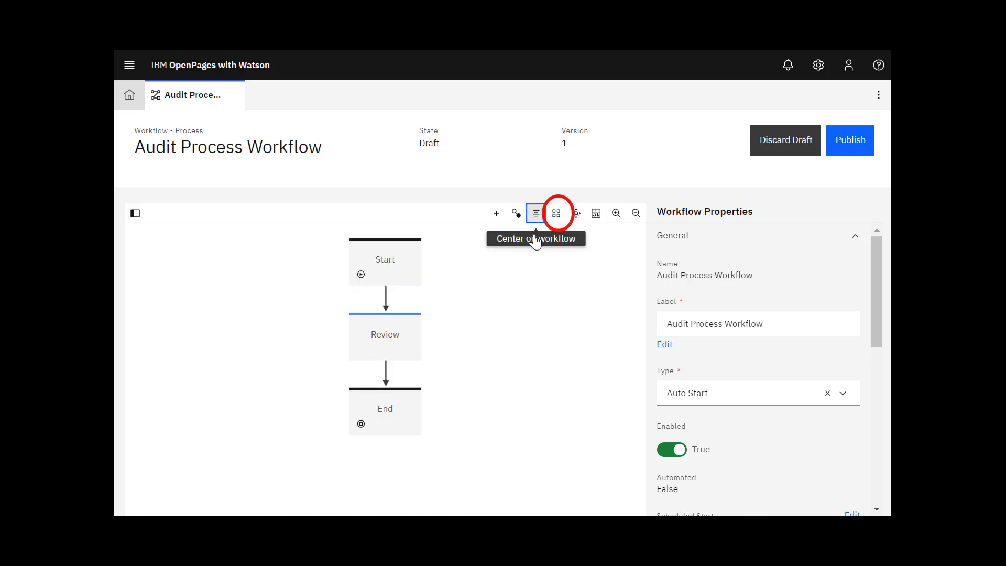
{"action": "left_click", "coordinate": [528, 341]}
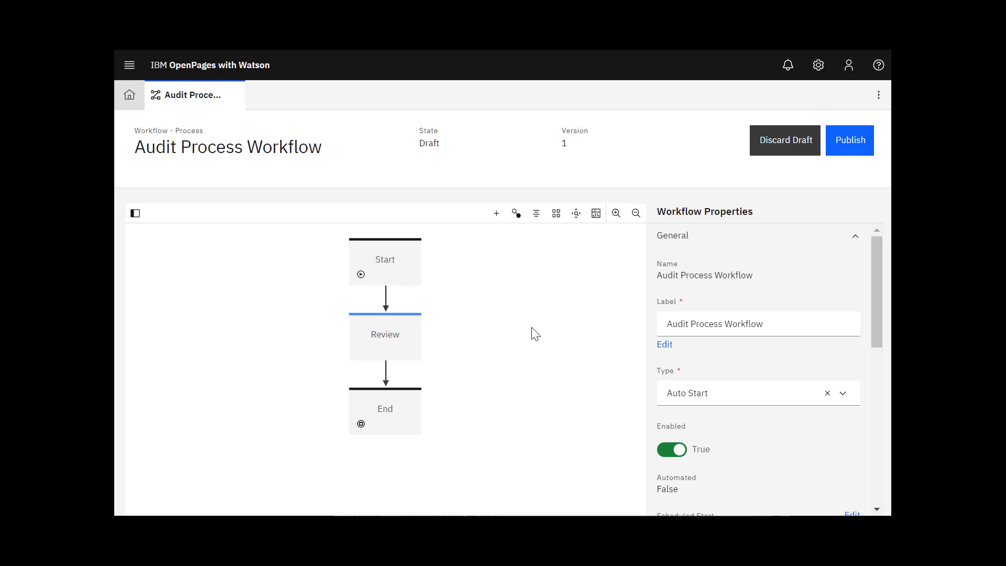
{"action": "left_click", "coordinate": [575, 216]}
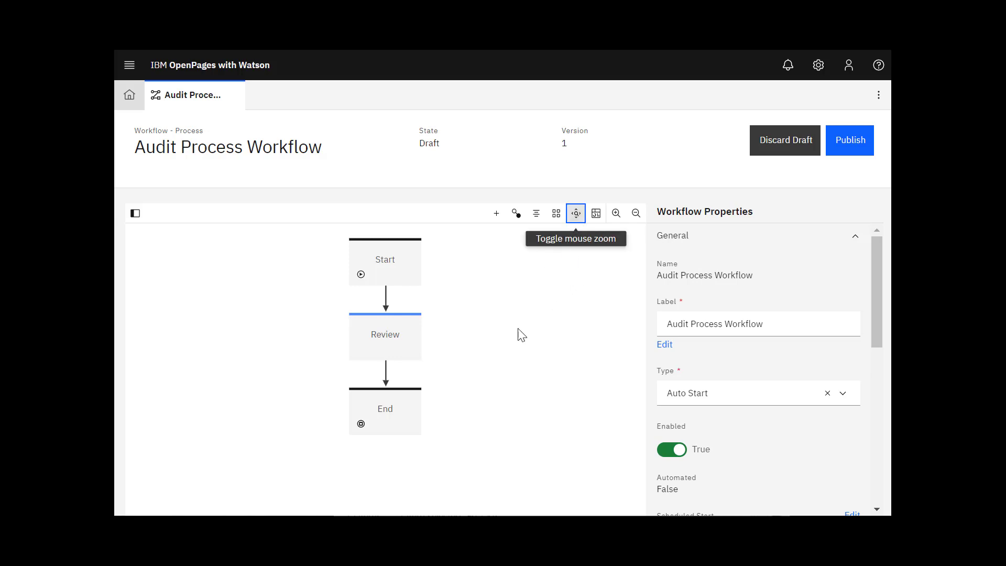
{"action": "scroll", "coordinate": [521, 335], "scroll_direction": "down", "scroll_amount": 4}
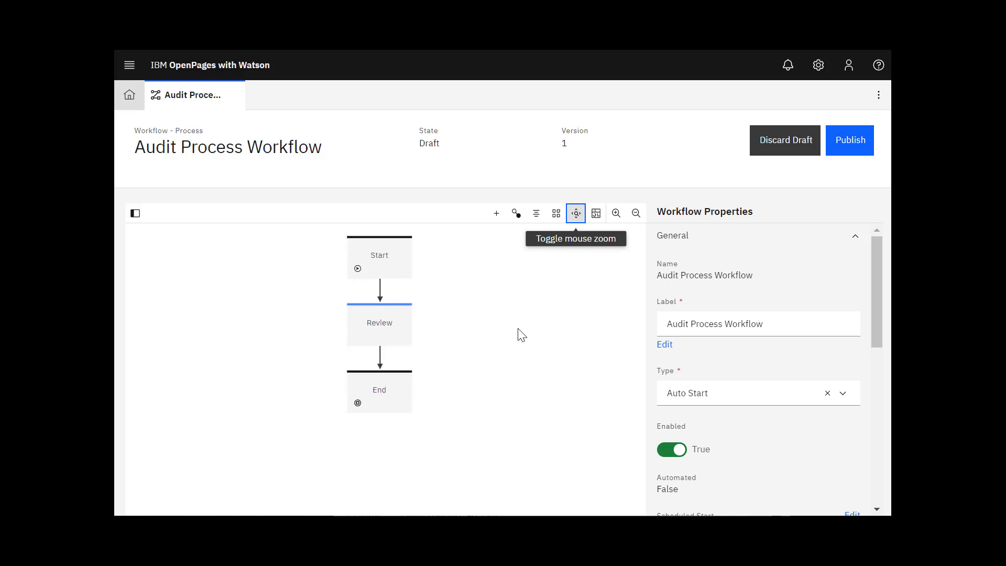
{"action": "scroll", "coordinate": [521, 335], "scroll_direction": "up", "scroll_amount": 3}
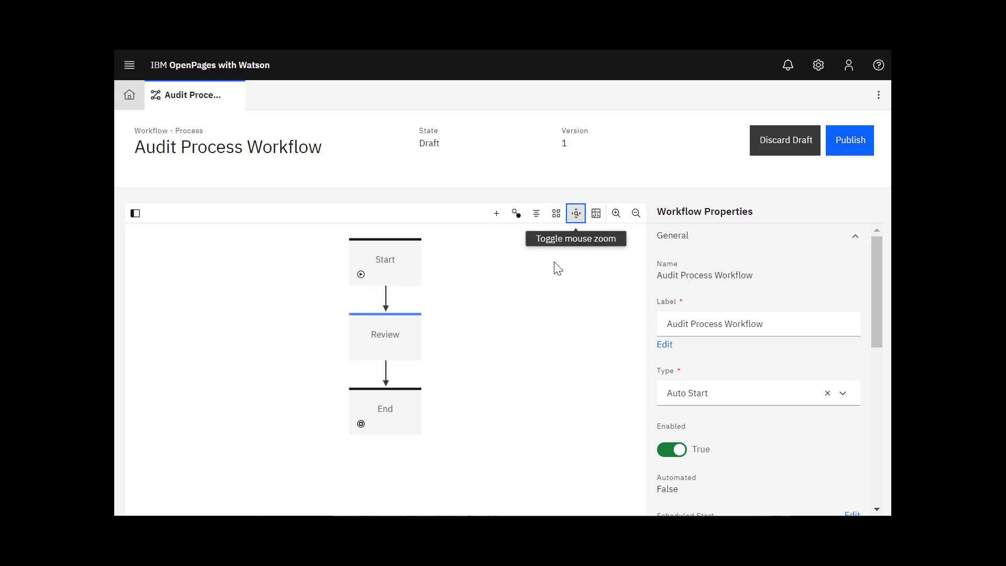
{"action": "left_click", "coordinate": [616, 220]}
{"action": "left_click", "coordinate": [616, 221]}
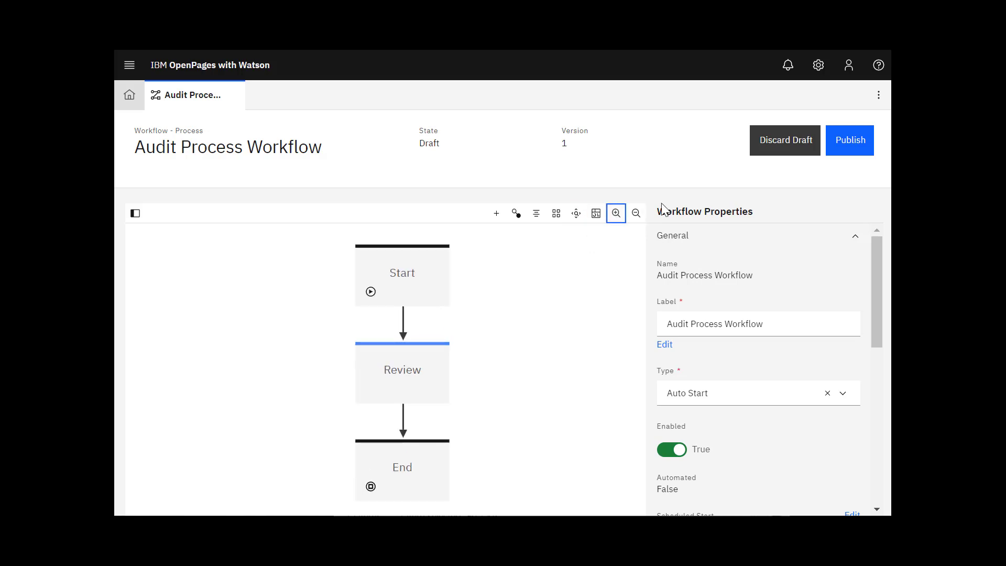
{"action": "left_click", "coordinate": [636, 214]}
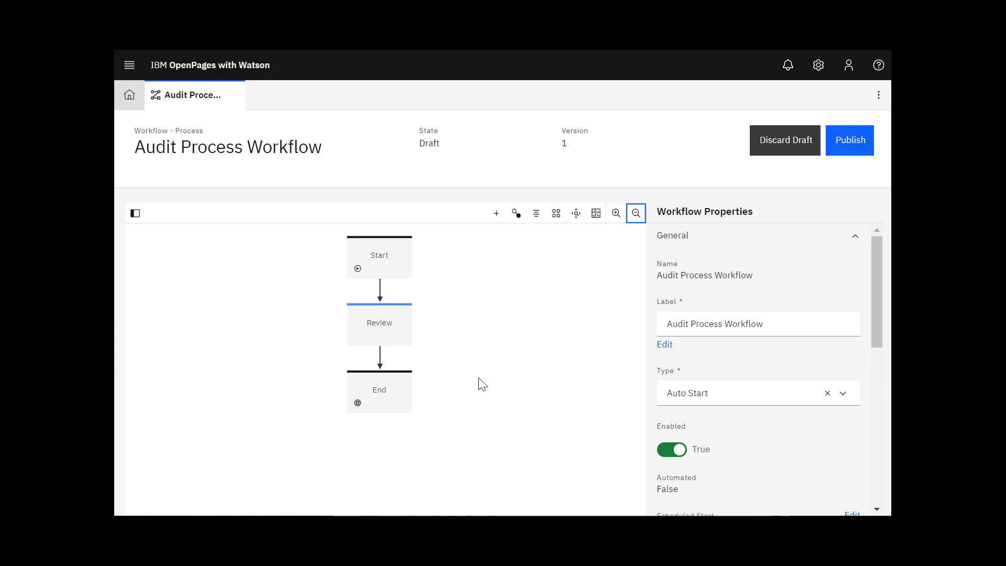
View the properties of the End stage, the overall workflow, and the Review stage.
{"action": "left_click", "coordinate": [401, 390]}
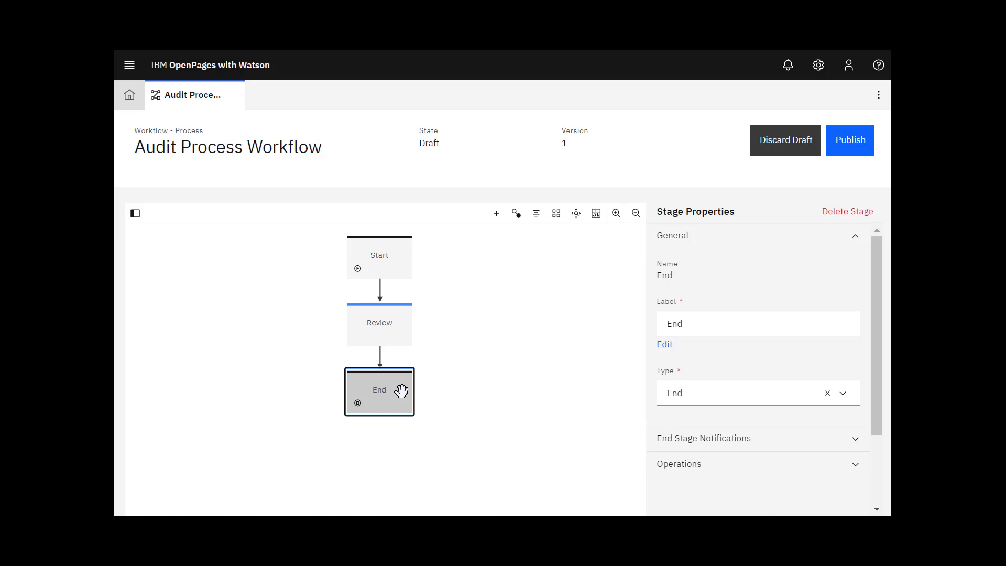
{"action": "left_click", "coordinate": [596, 216]}
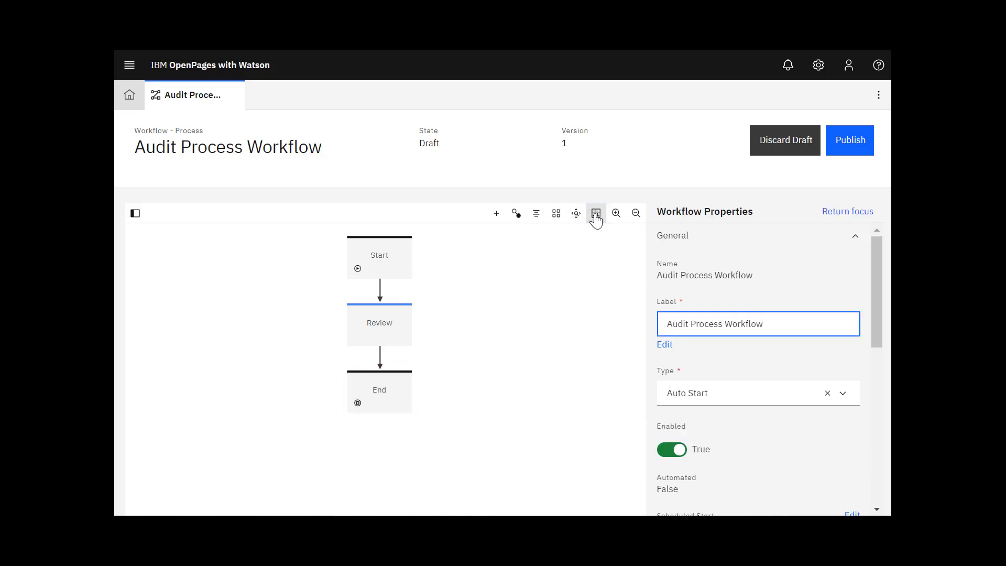
{"action": "left_click", "coordinate": [394, 337]}
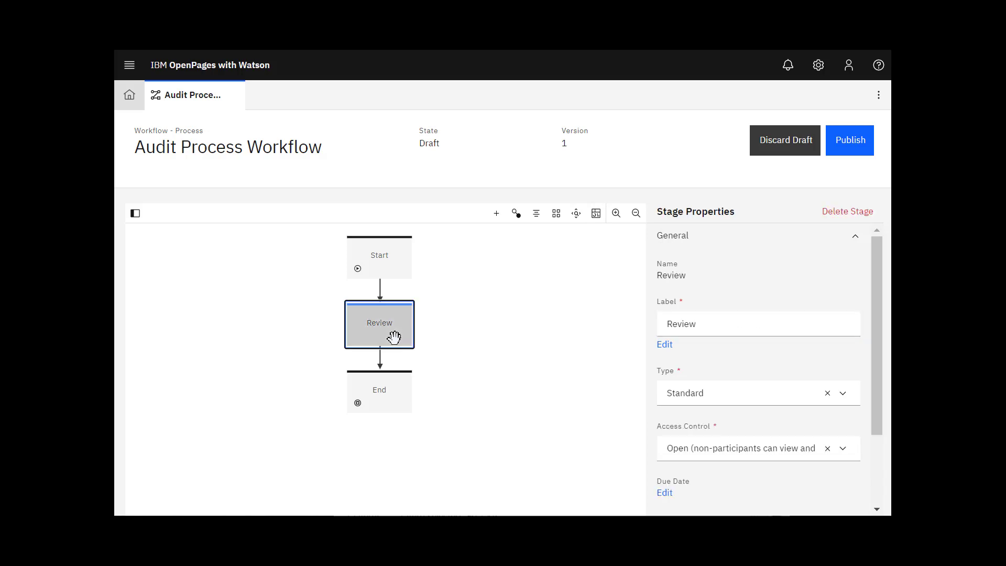
Start a new applicability condition for the workflow, comparing the current object's field In Scope (OPSS-Process:In Scope).
{"action": "left_click", "coordinate": [545, 297]}
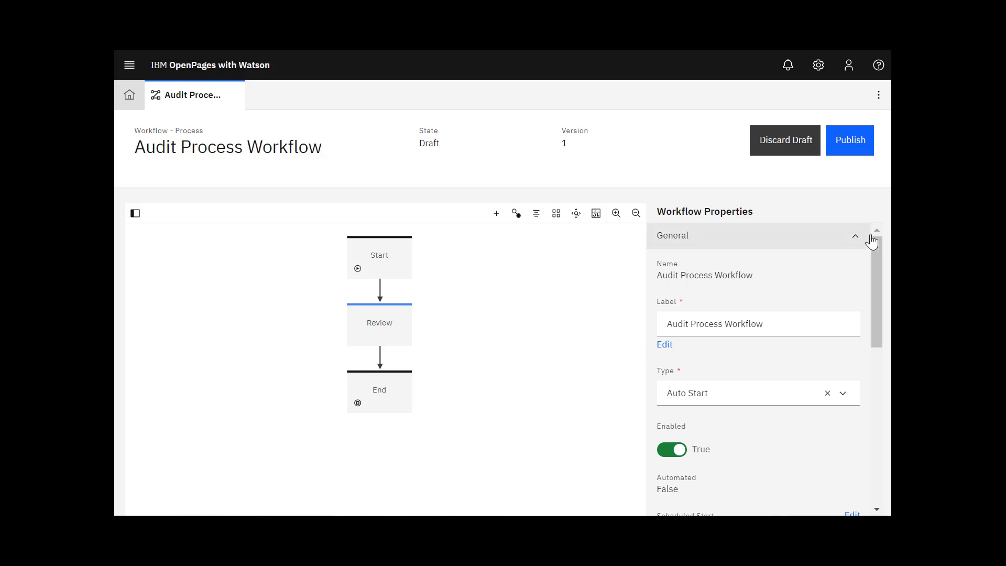
{"action": "left_click_drag", "start_coordinate": [876, 247], "coordinate": [877, 383]}
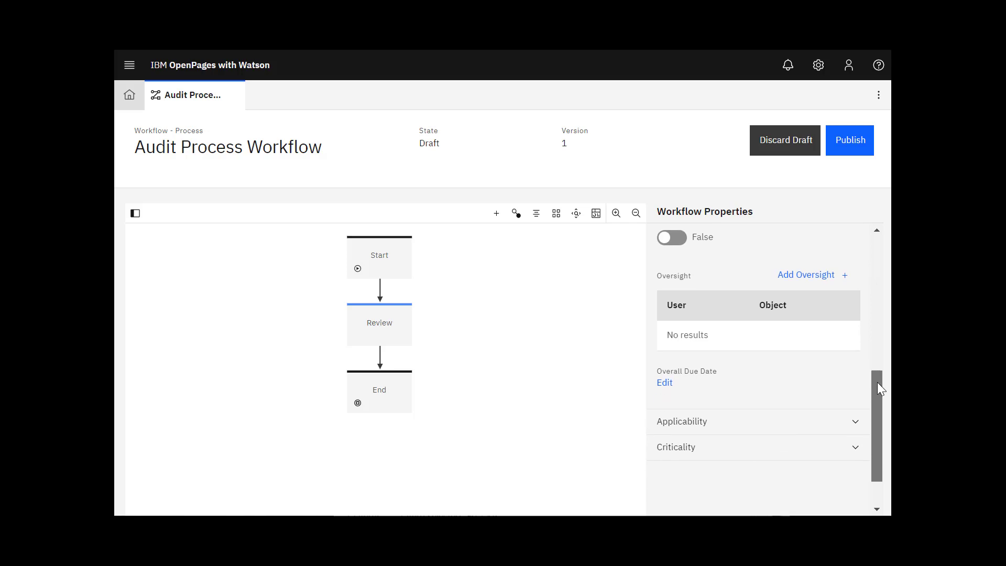
{"action": "left_click", "coordinate": [853, 423]}
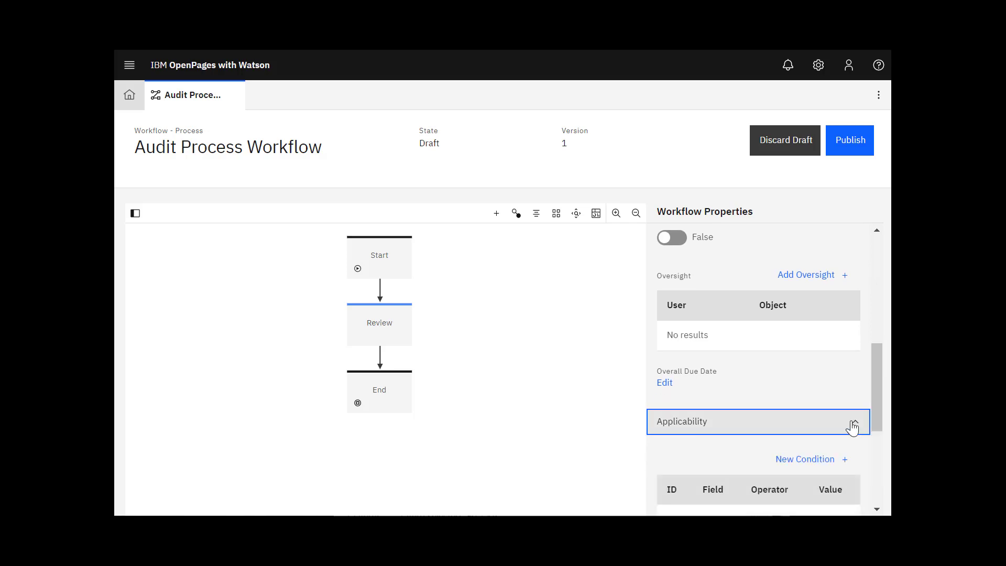
{"action": "left_click", "coordinate": [821, 460]}
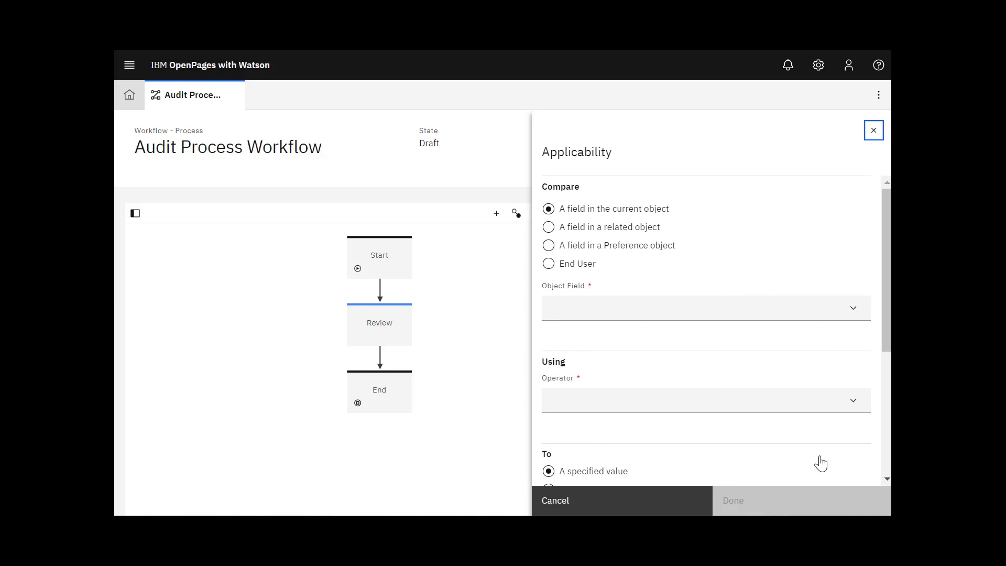
{"action": "left_click", "coordinate": [697, 303]}
{"action": "type", "text": "In Scope (OPSS-Process:In Scope)"}
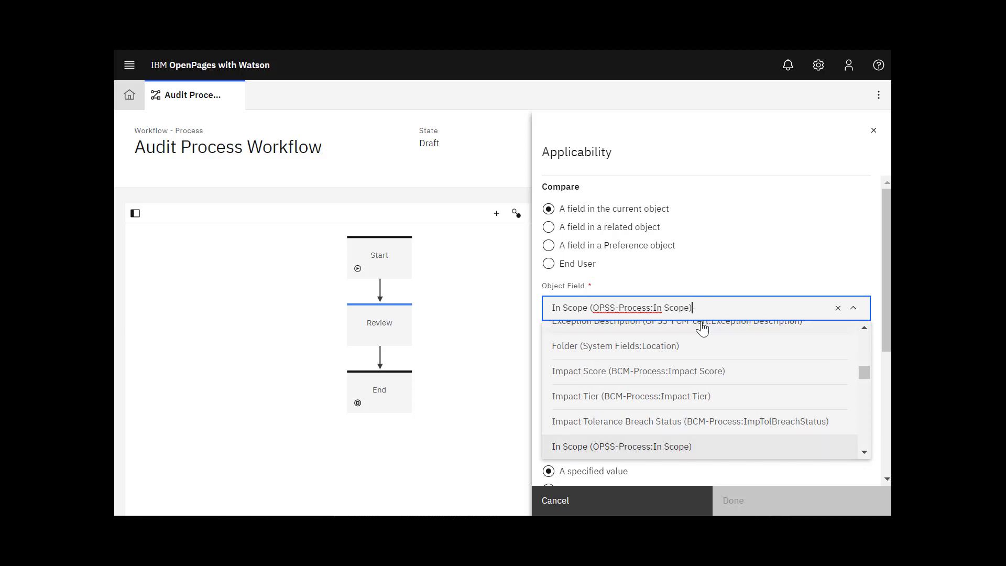
{"action": "left_click", "coordinate": [682, 456]}
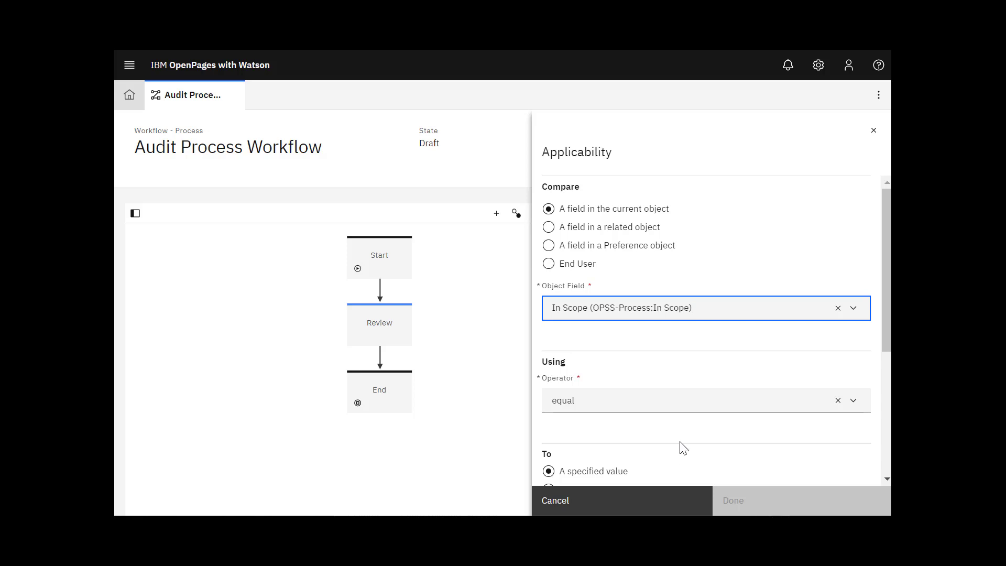
Set the applicability condition's specified In Scope value to Audit and save the condition.
{"action": "scroll", "coordinate": [682, 448], "scroll_direction": "down", "scroll_amount": 5}
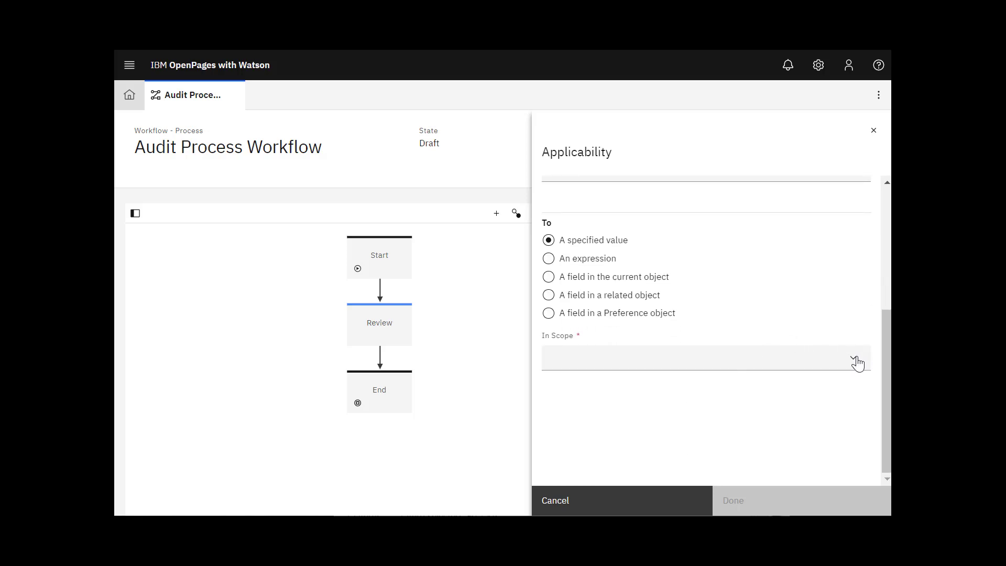
{"action": "left_click", "coordinate": [853, 363]}
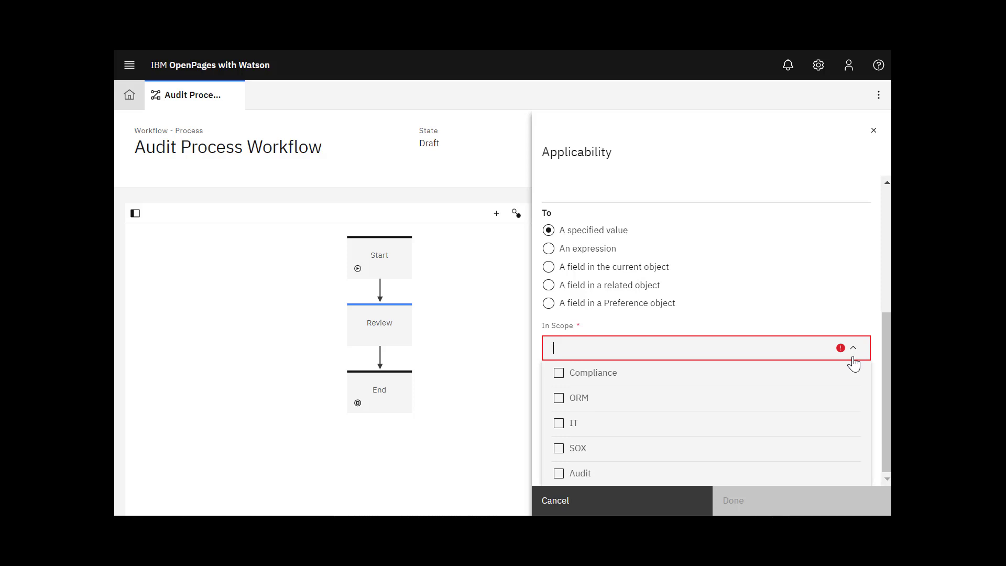
{"action": "left_click", "coordinate": [559, 474]}
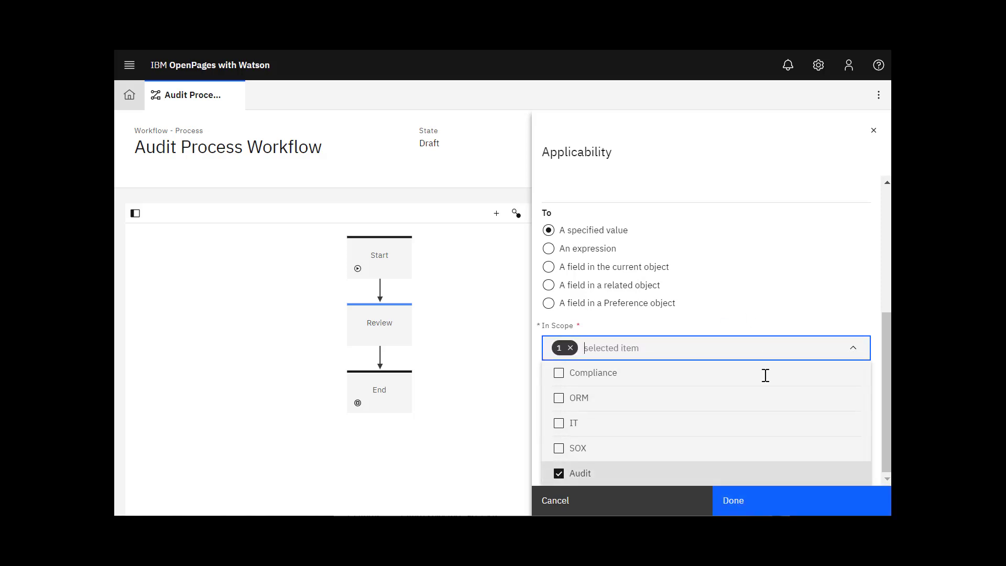
{"action": "left_click", "coordinate": [770, 501]}
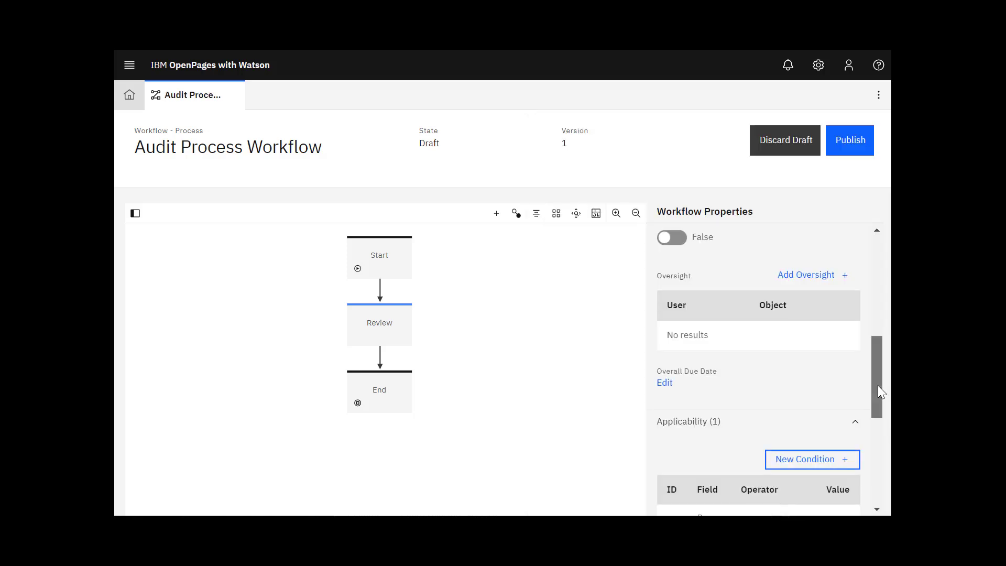
{"action": "left_click_drag", "start_coordinate": [878, 386], "coordinate": [882, 445]}
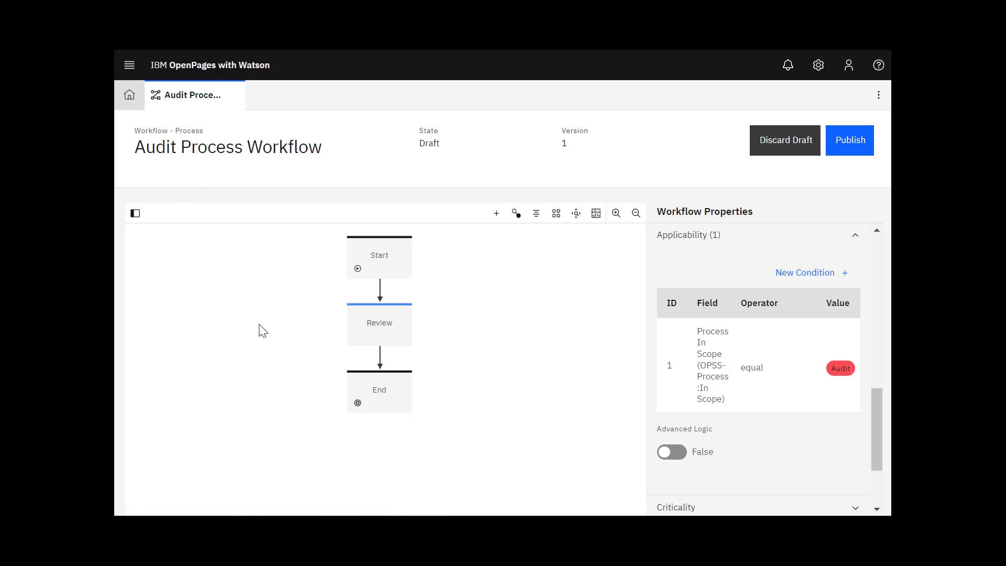
Start a new condition on the Send for review action, comparing the field Audit Scope Rationale (OPSS-Process:Audit Scope Rationale).
{"action": "left_click", "coordinate": [381, 301]}
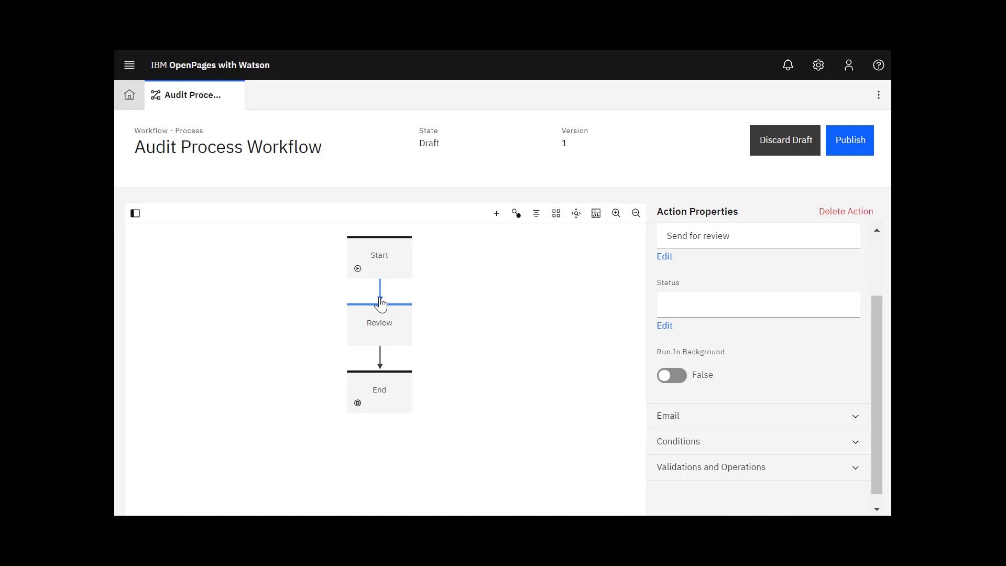
{"action": "left_click", "coordinate": [136, 214]}
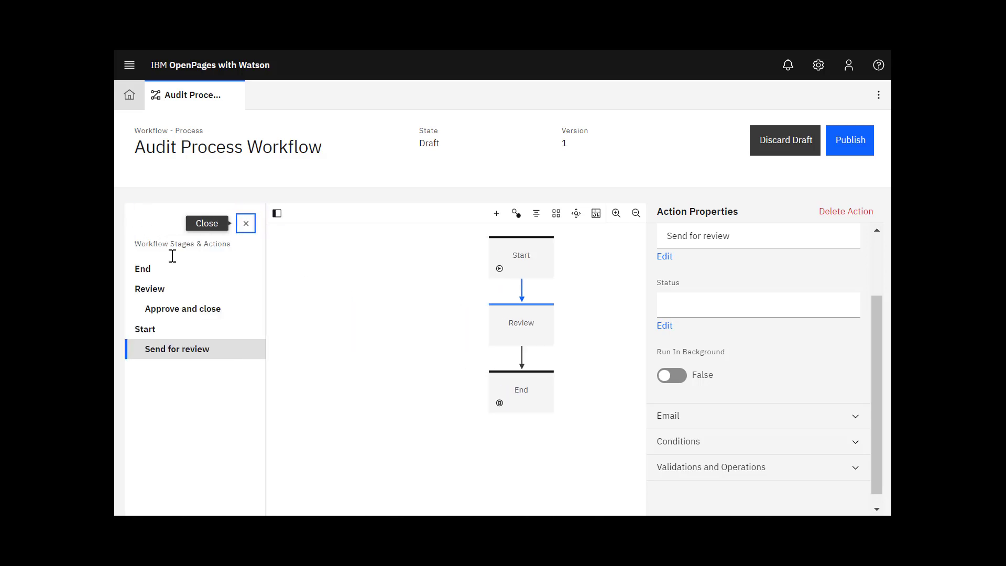
{"action": "left_click", "coordinate": [189, 354]}
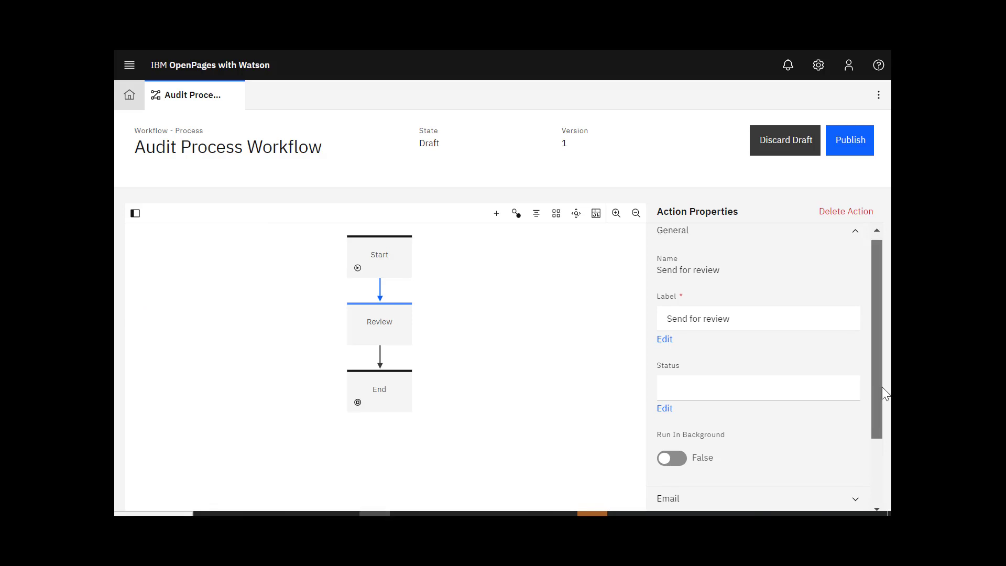
{"action": "scroll", "coordinate": [882, 387], "scroll_direction": "down", "scroll_amount": 2}
{"action": "left_click", "coordinate": [855, 430]}
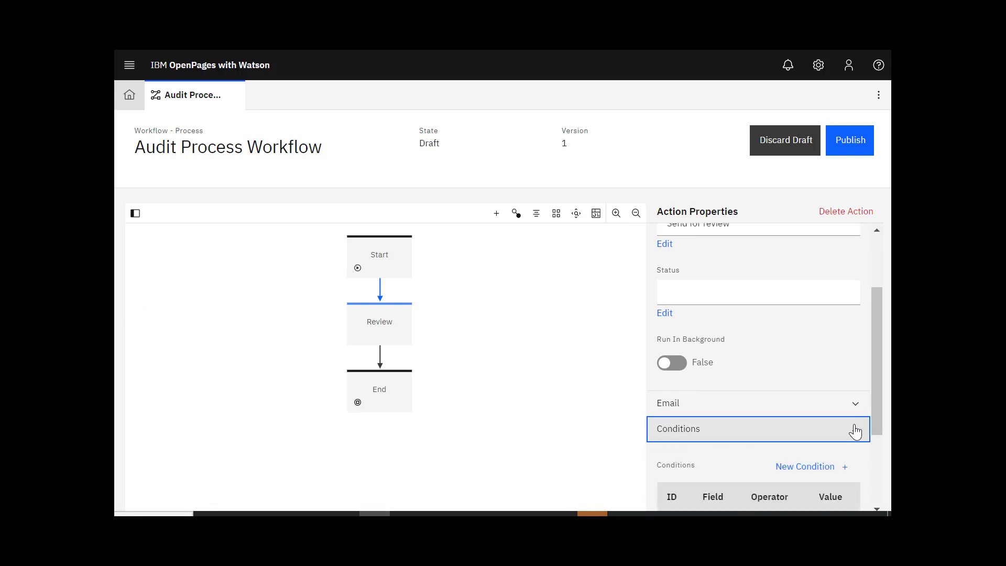
{"action": "left_click", "coordinate": [813, 469]}
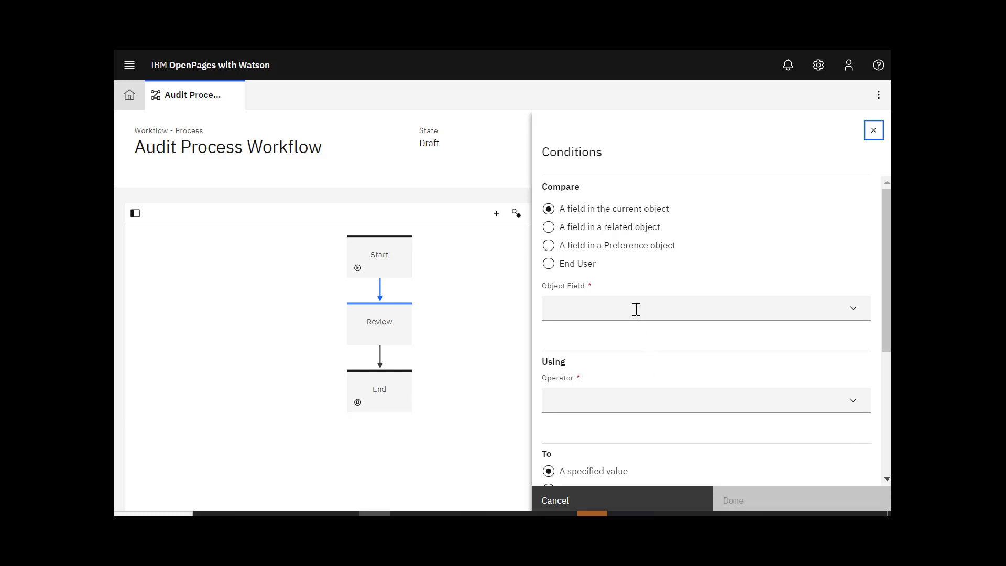
{"action": "left_click", "coordinate": [636, 309]}
{"action": "type", "text": "Audit Scope Rationale (OPSS-Process:Audit Scope Rationale)"}
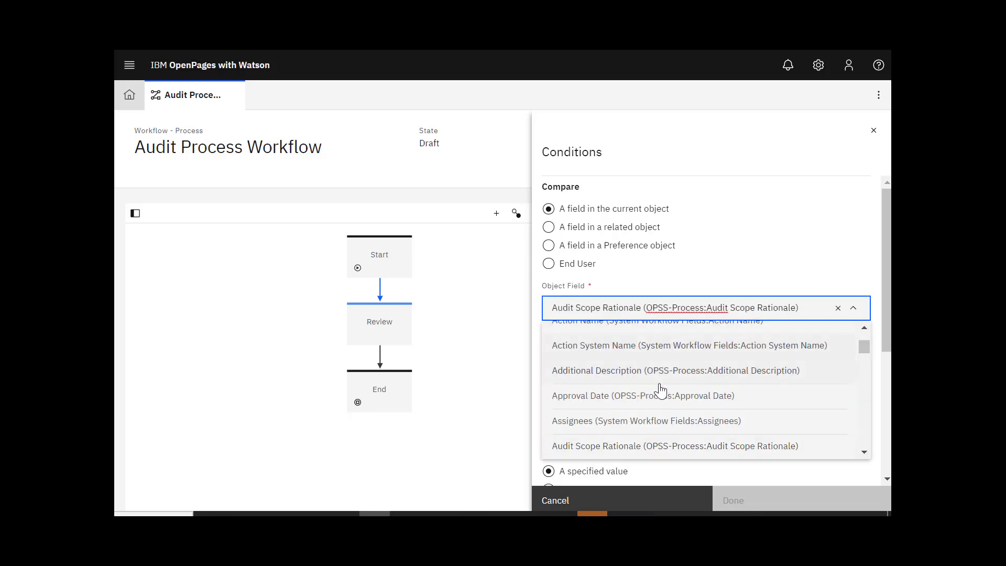
{"action": "left_click", "coordinate": [652, 446]}
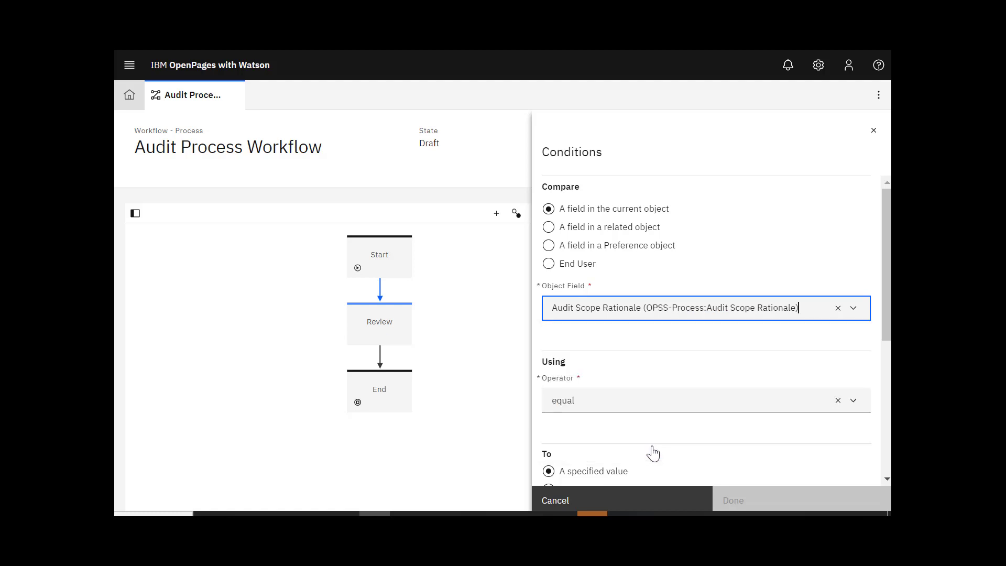
Set the Audit Scope Rationale condition's operator to not empty and save the condition.
{"action": "left_click", "coordinate": [853, 403]}
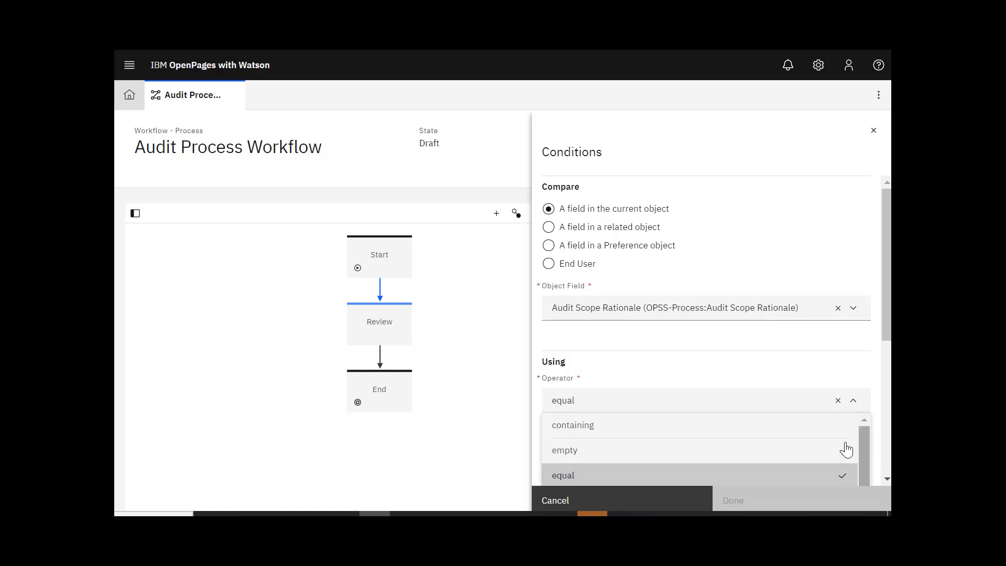
{"action": "scroll", "coordinate": [774, 452], "scroll_direction": "down", "scroll_amount": 1}
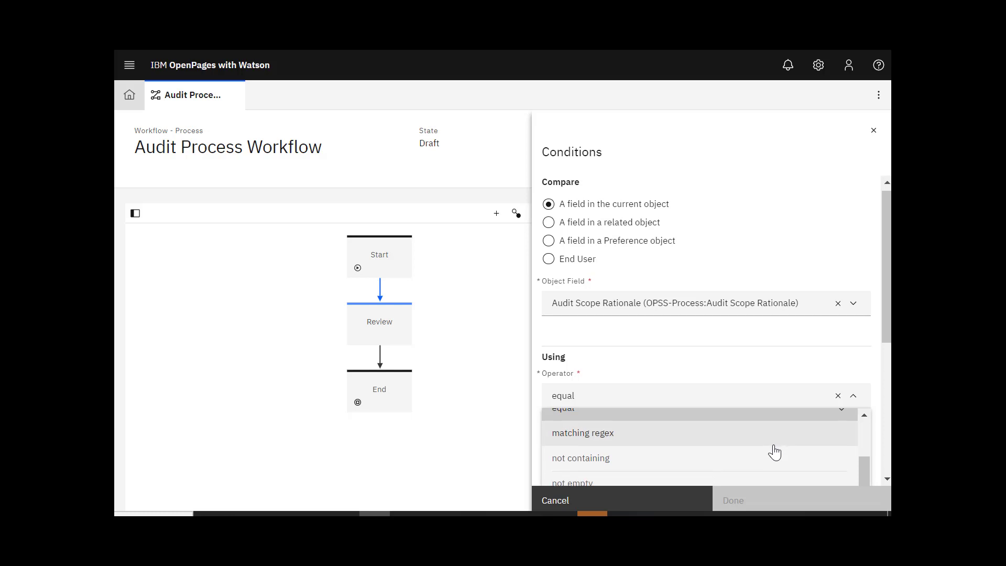
{"action": "scroll", "coordinate": [774, 452], "scroll_direction": "down", "scroll_amount": 3}
{"action": "left_click", "coordinate": [603, 338]}
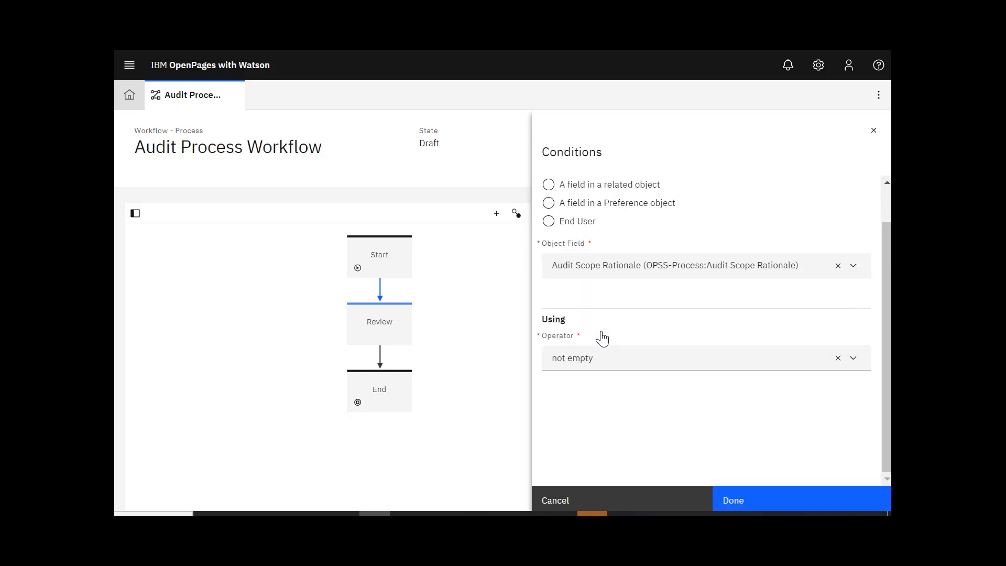
{"action": "left_click", "coordinate": [754, 502]}
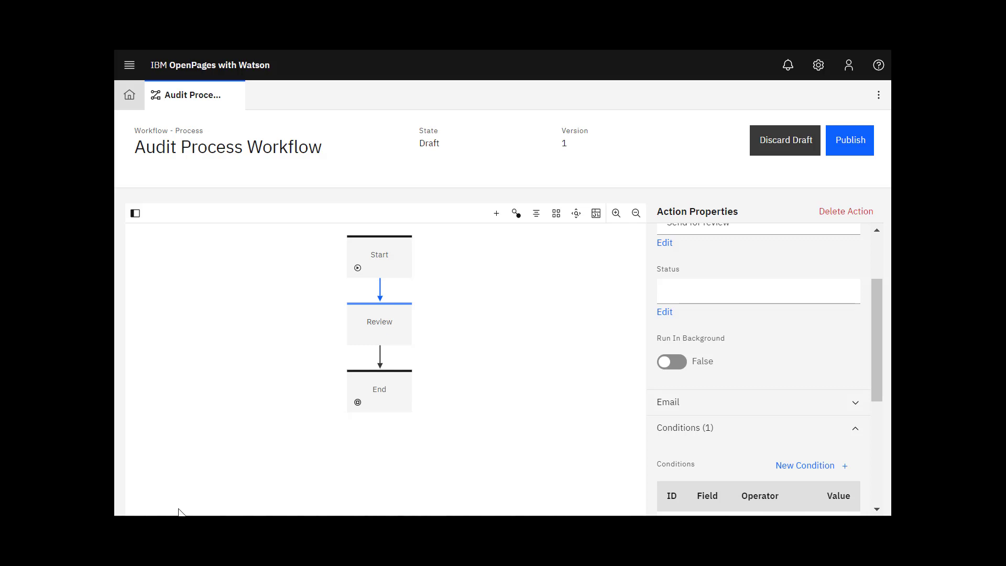
Start a Set fields operation named Set Business Owner for the Send for review action.
{"action": "scroll", "coordinate": [878, 365], "scroll_direction": "down", "scroll_amount": 3}
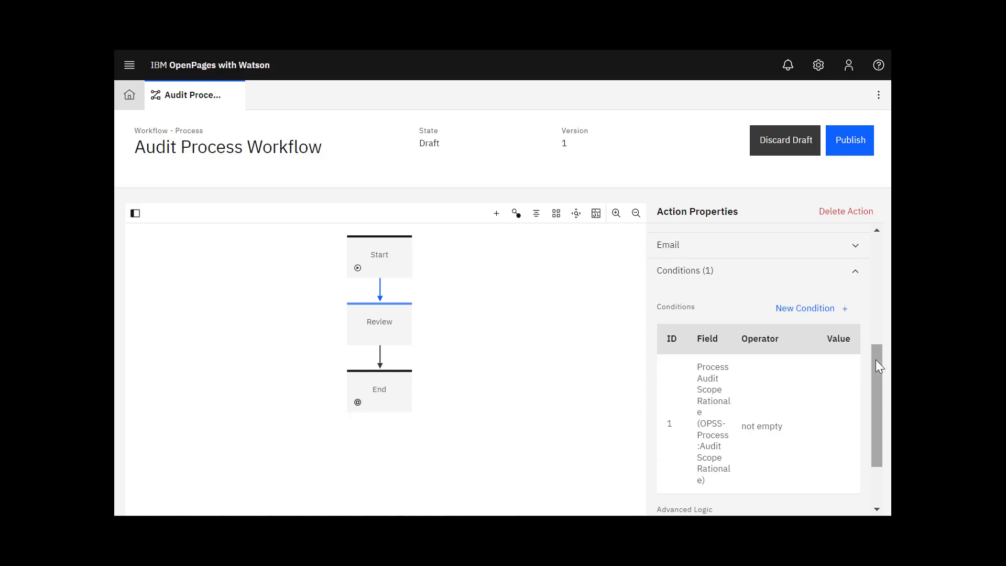
{"action": "scroll", "coordinate": [878, 365], "scroll_direction": "down", "scroll_amount": 2}
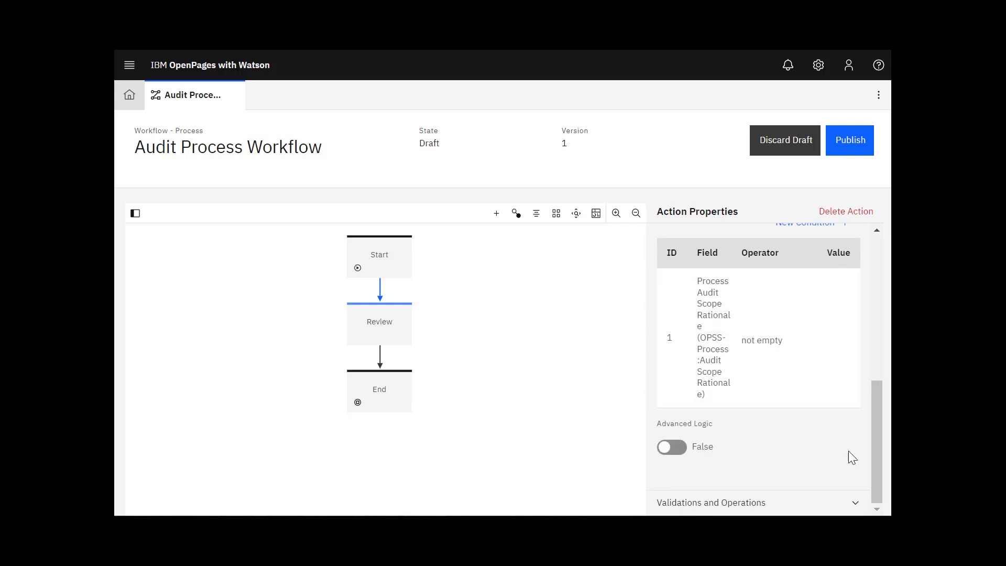
{"action": "left_click", "coordinate": [856, 502]}
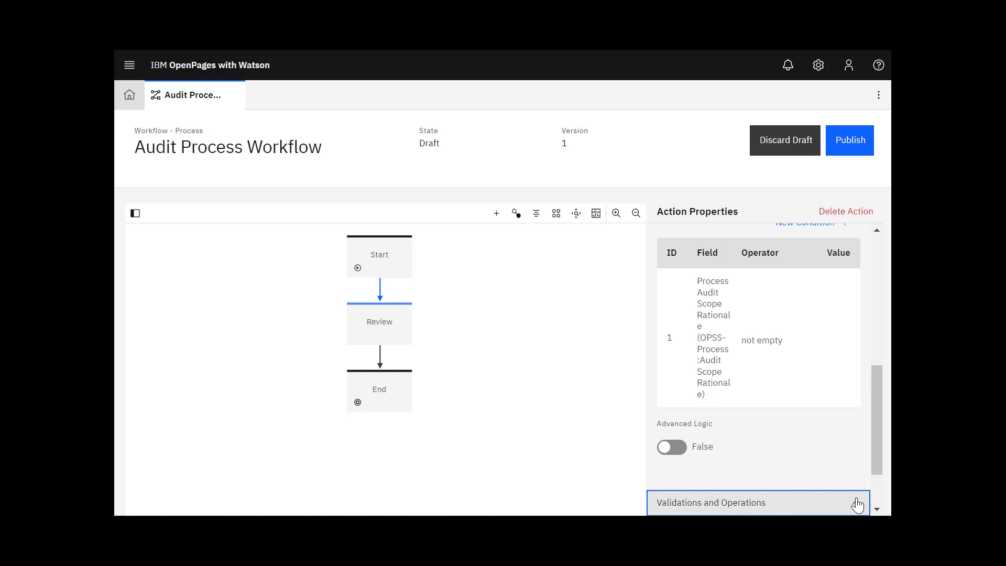
{"action": "scroll", "coordinate": [881, 452], "scroll_direction": "down", "scroll_amount": 2}
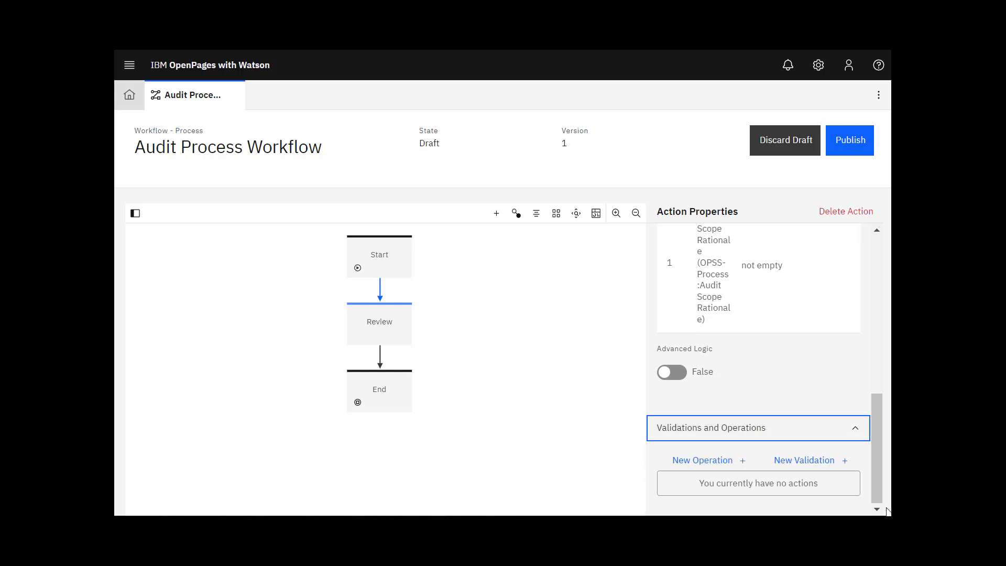
{"action": "left_click", "coordinate": [691, 466]}
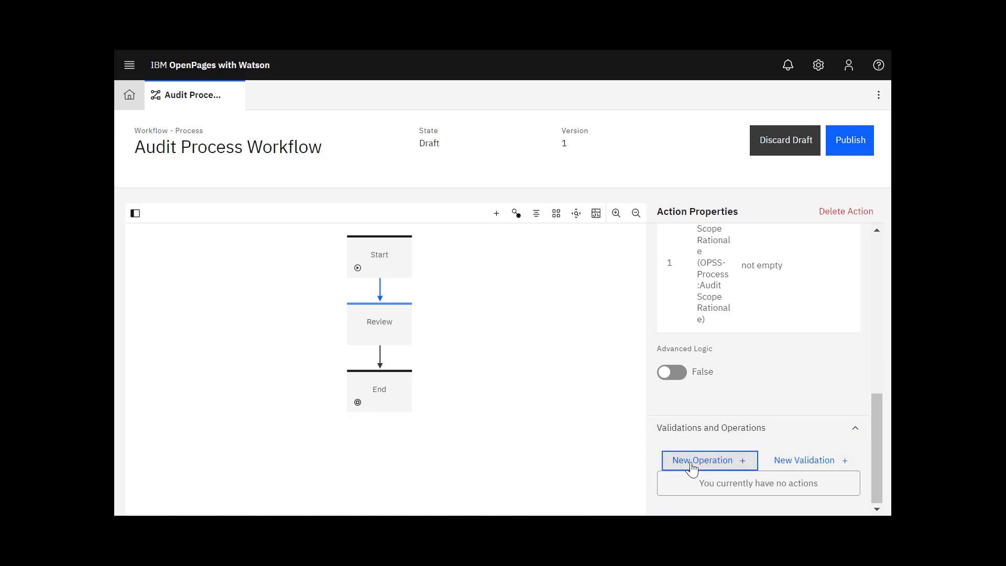
{"action": "left_click", "coordinate": [585, 256]}
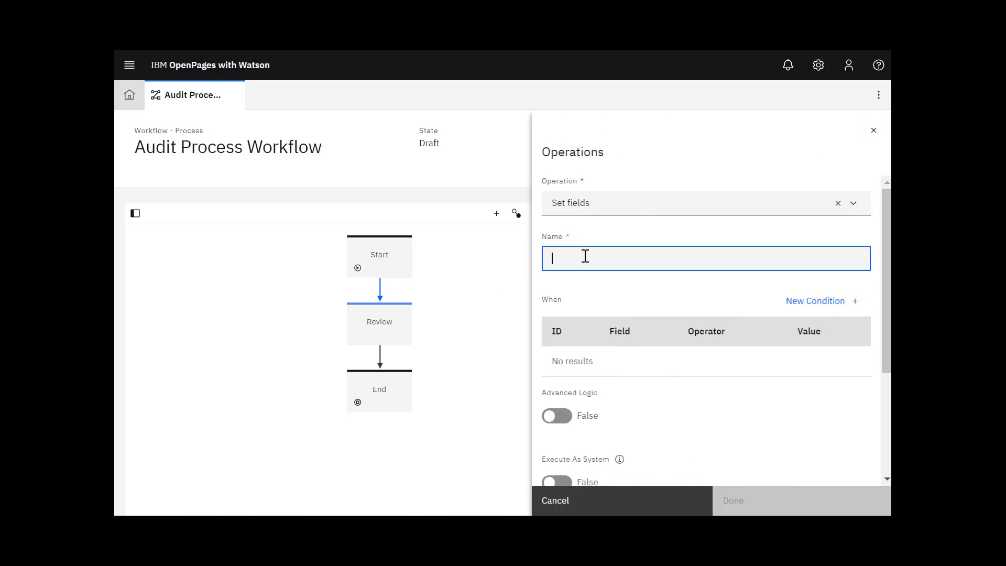
{"action": "type", "text": "Set Business Owner"}
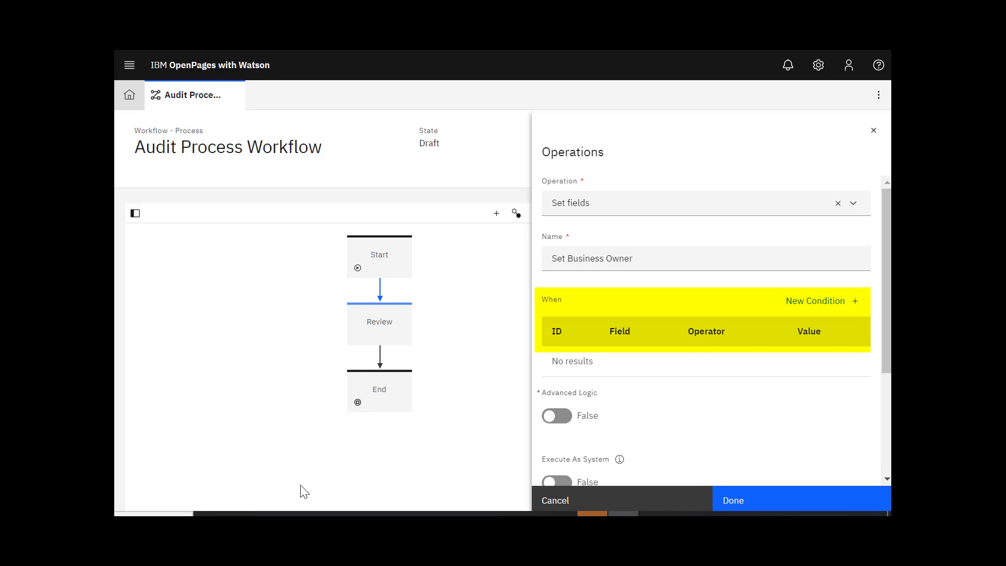
Start a new condition on the Set Business Owner operation, comparing the field Process Owner (OPSS-Process:Process Owner) in the current object.
{"action": "left_click", "coordinate": [798, 302]}
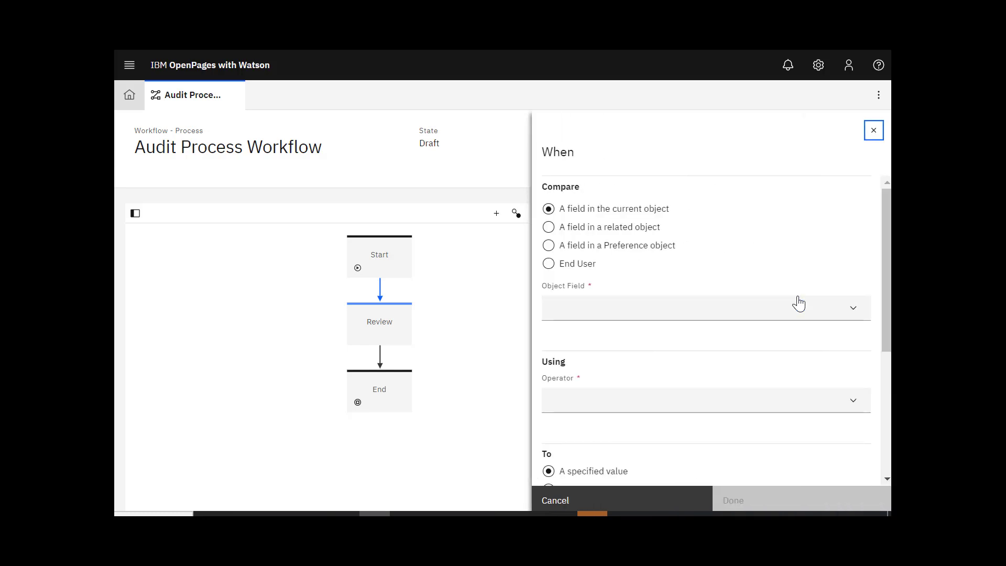
{"action": "left_click", "coordinate": [717, 305]}
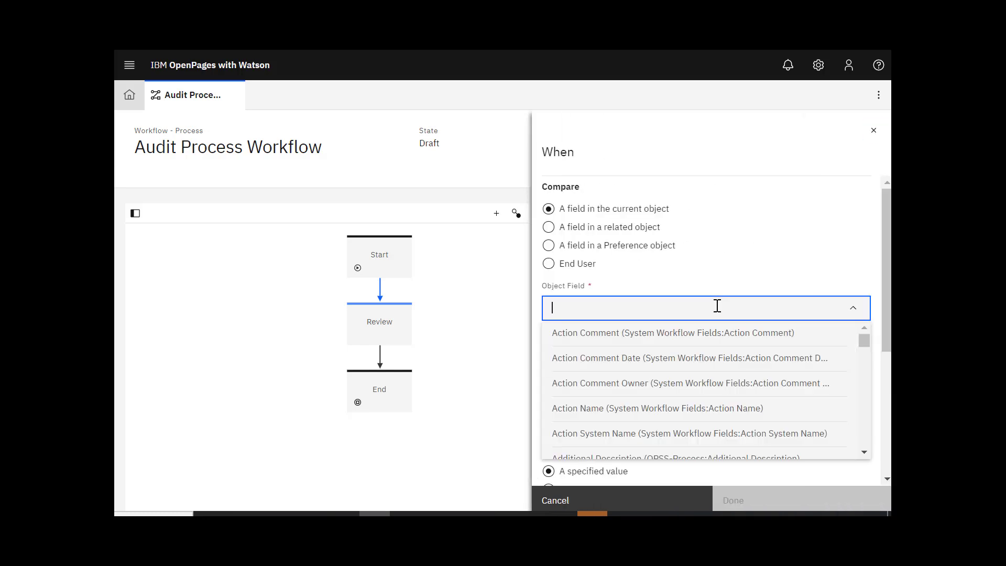
{"action": "type", "text": "process "}
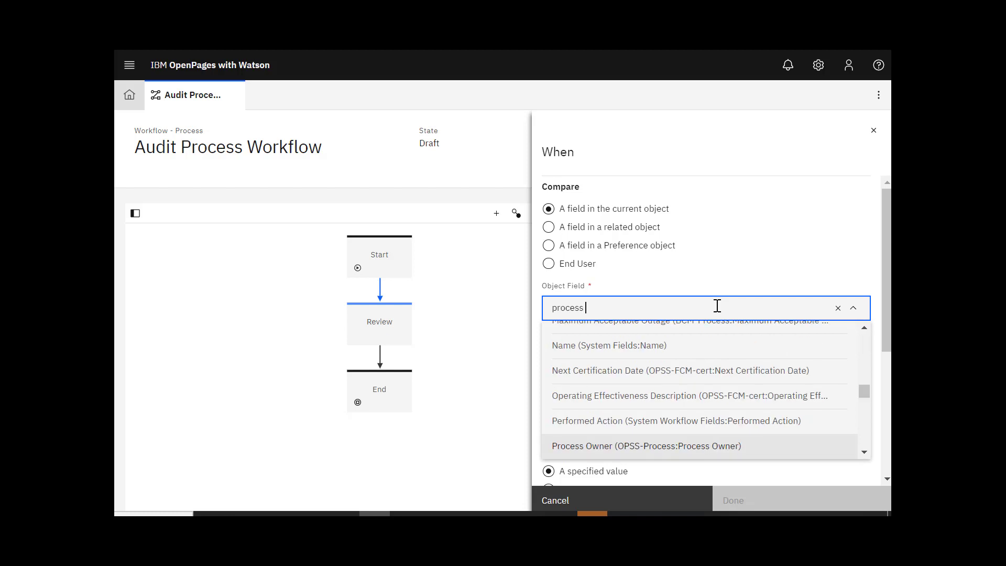
{"action": "type", "text": "owner"}
{"action": "left_click", "coordinate": [709, 447]}
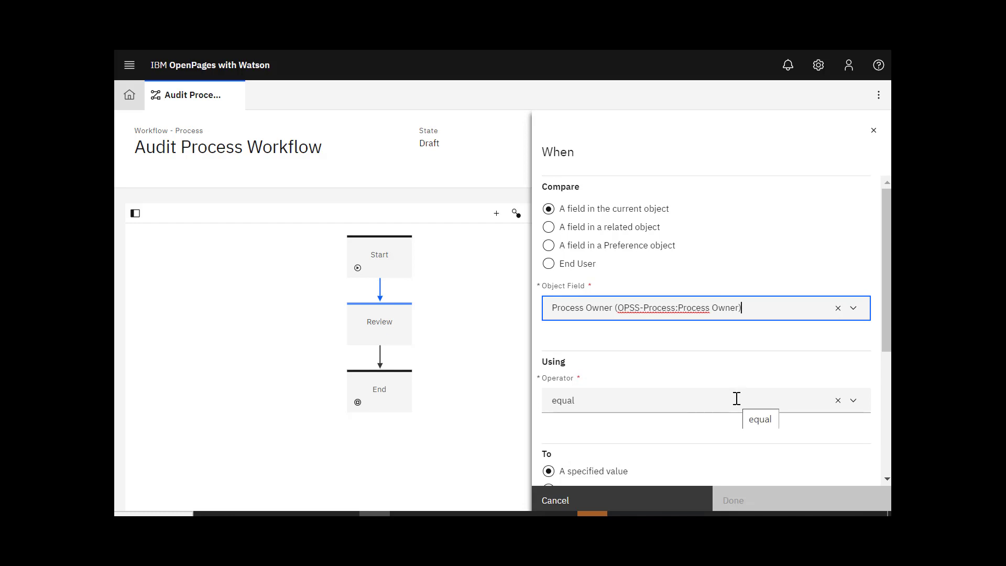
Set the Process Owner condition's specified value to the first recently used user and save the condition.
{"action": "scroll", "coordinate": [736, 398], "scroll_direction": "down", "scroll_amount": 3}
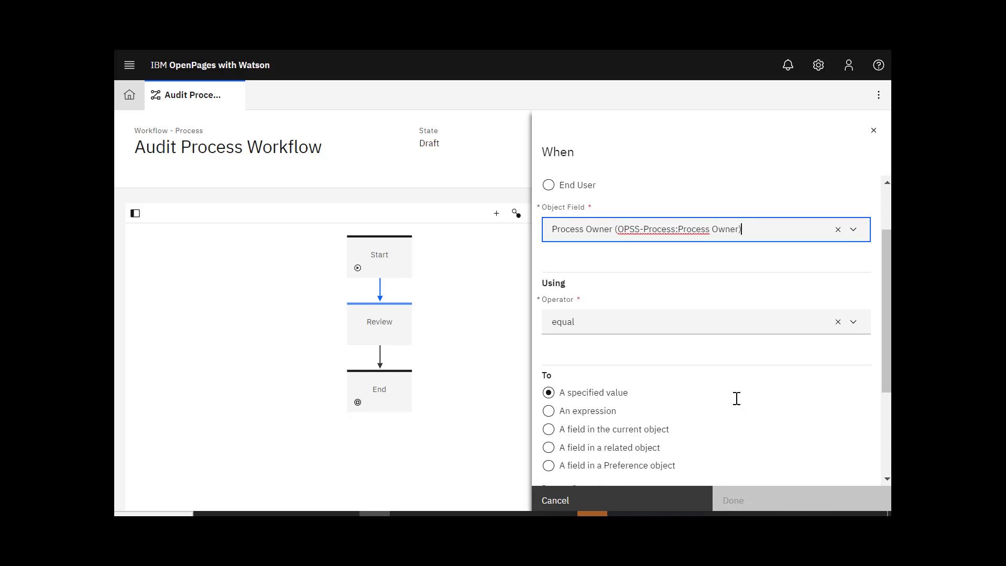
{"action": "left_click", "coordinate": [644, 435]}
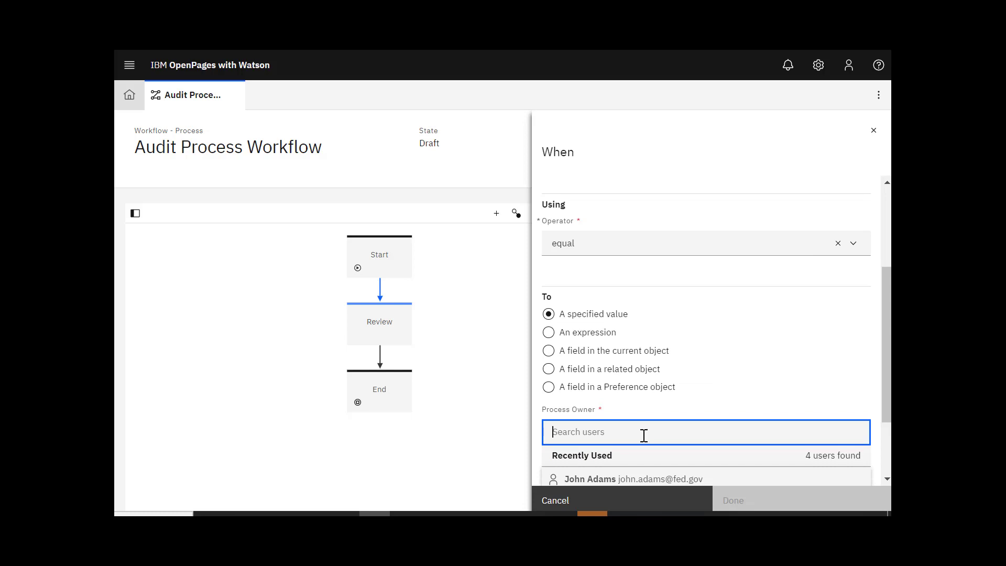
{"action": "left_click", "coordinate": [631, 479]}
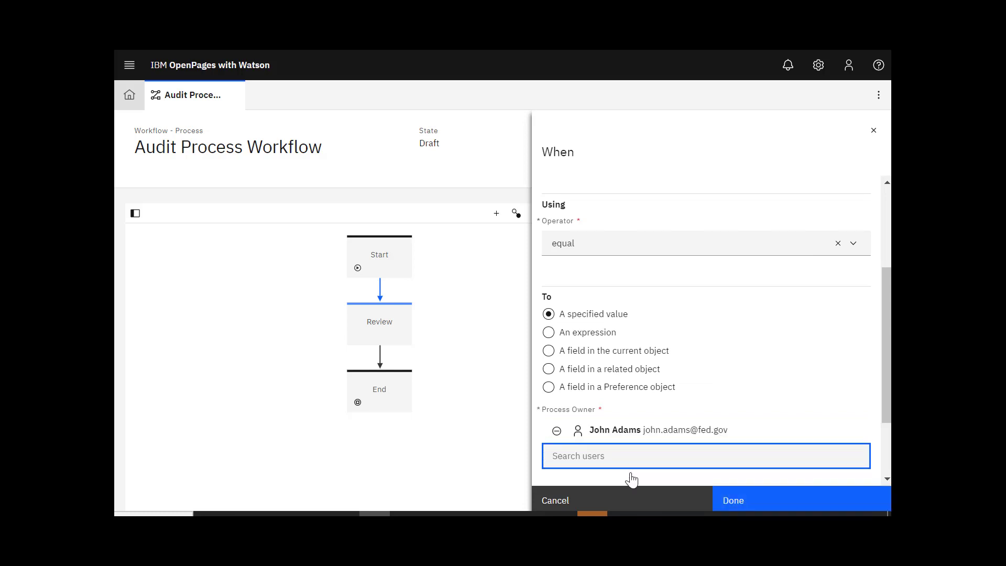
{"action": "left_click", "coordinate": [759, 499]}
Add a field to the Set Business Owner operation, choosing Business Owner (OPSS-Process:Business Owner) as the object field.
{"action": "scroll", "coordinate": [882, 332], "scroll_direction": "down", "scroll_amount": 5}
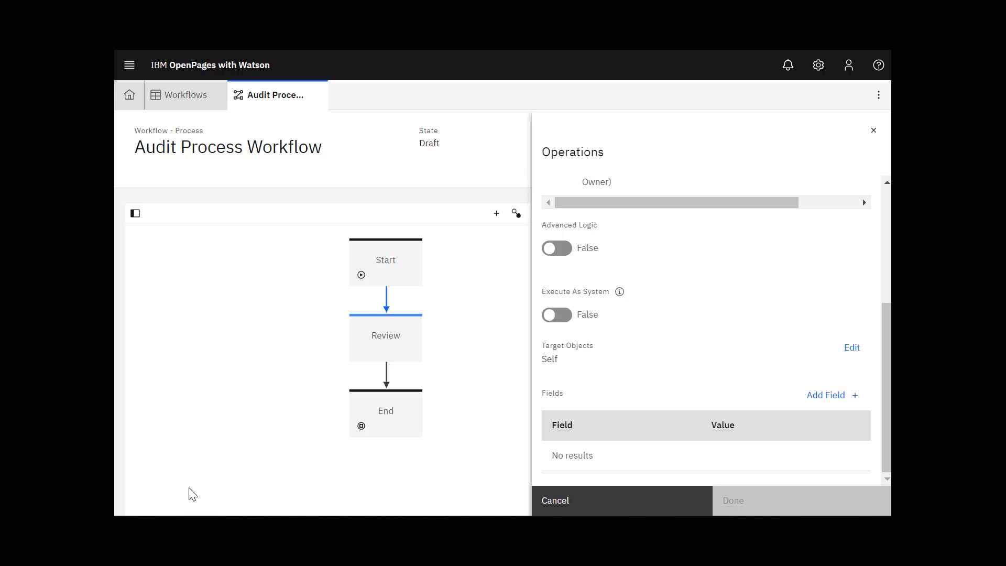
{"action": "left_click", "coordinate": [841, 398]}
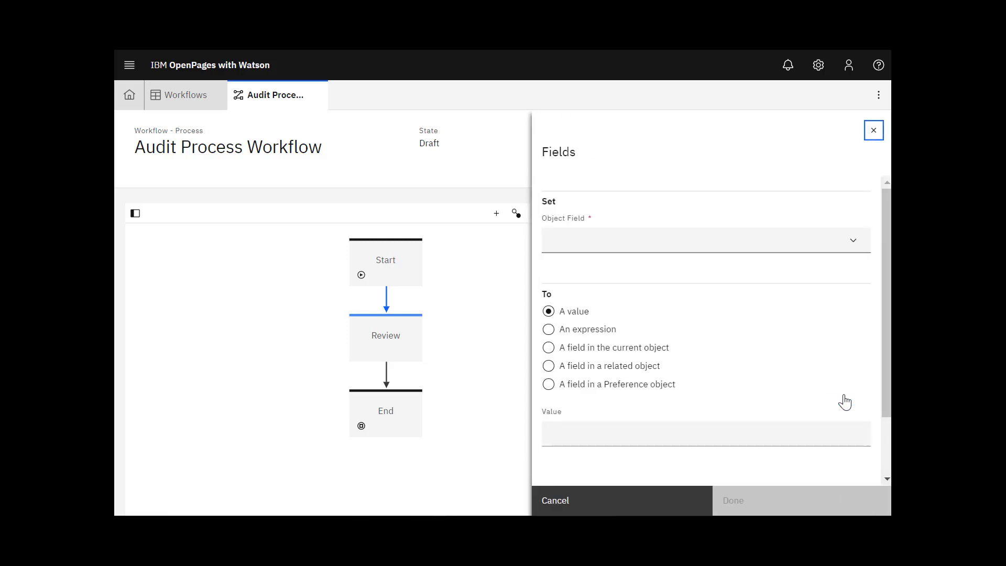
{"action": "left_click", "coordinate": [855, 241]}
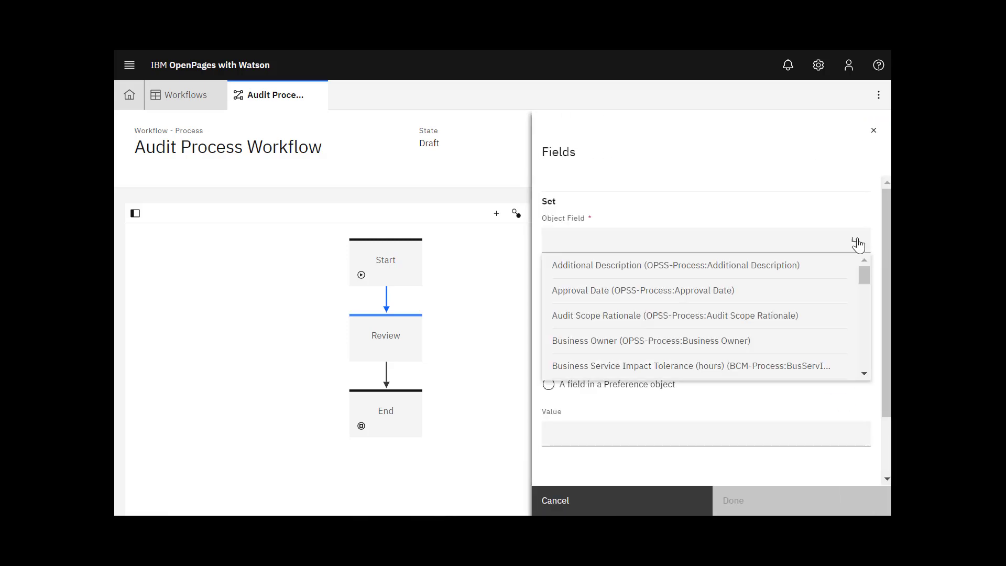
{"action": "left_click", "coordinate": [801, 237]}
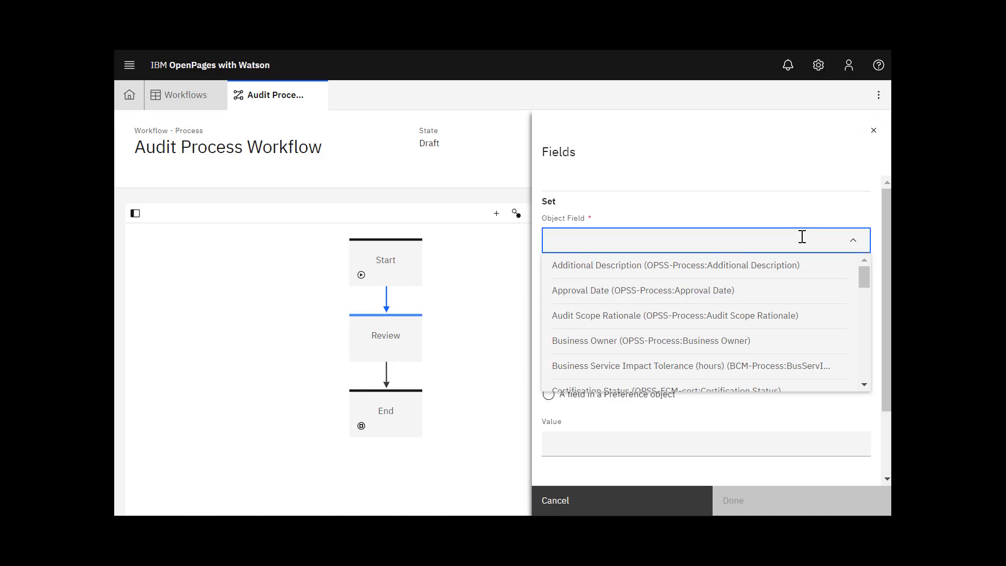
{"action": "type", "text": "business o"}
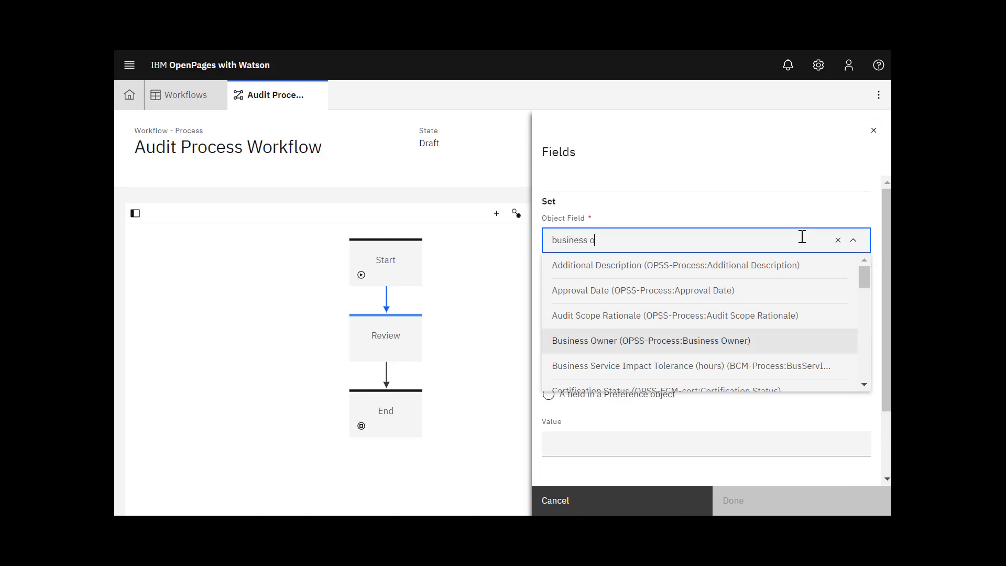
{"action": "type", "text": "wner"}
{"action": "left_click", "coordinate": [811, 347]}
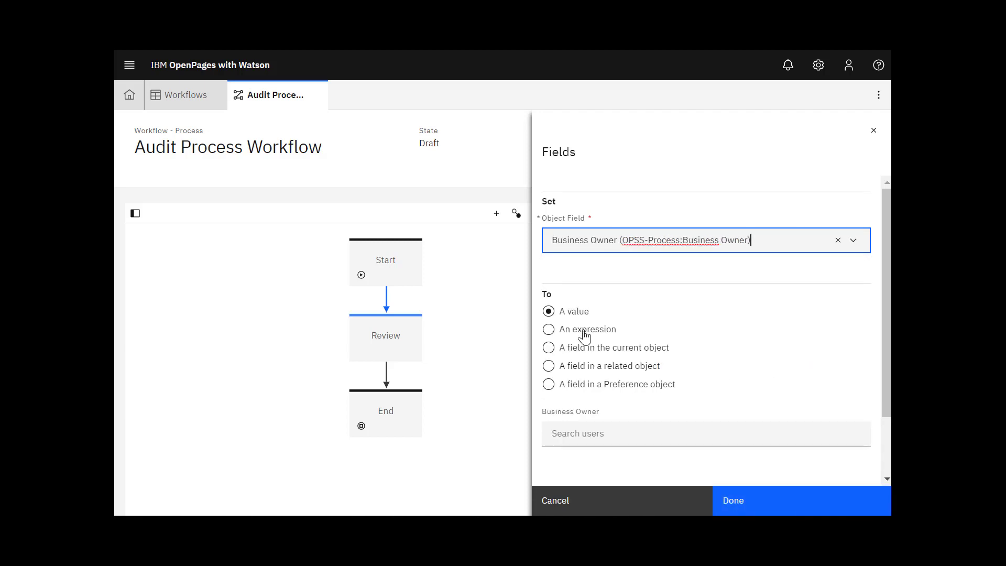
Assign the recently used finance manager user as the Business Owner value, and save both the field and the operation.
{"action": "left_click", "coordinate": [602, 431]}
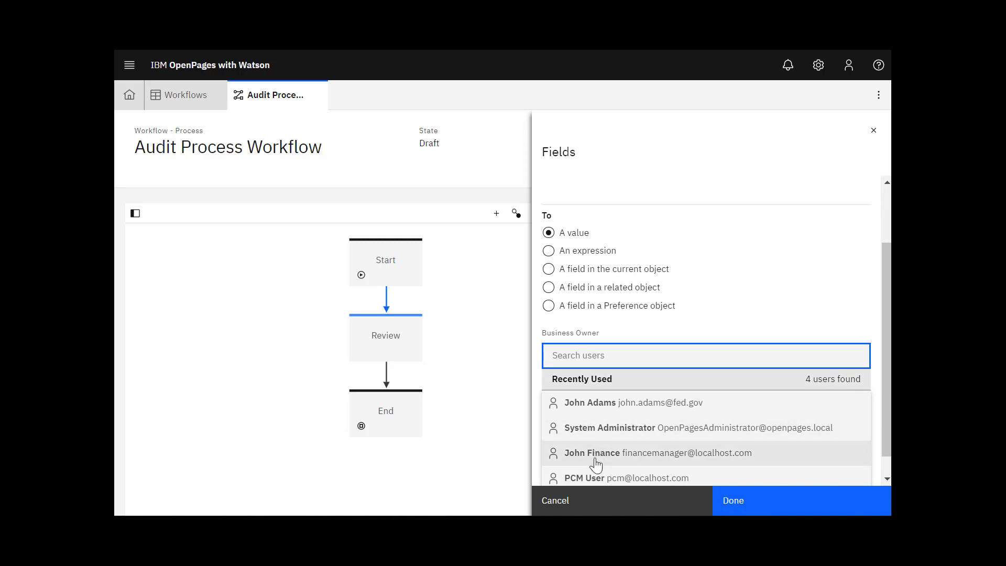
{"action": "left_click", "coordinate": [596, 461]}
{"action": "left_click", "coordinate": [798, 504]}
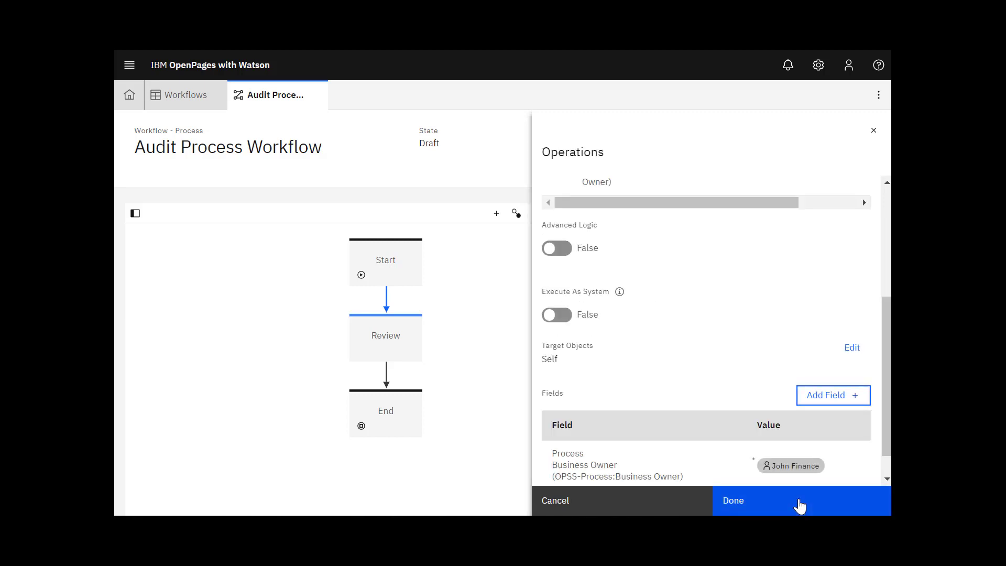
{"action": "left_click", "coordinate": [798, 504]}
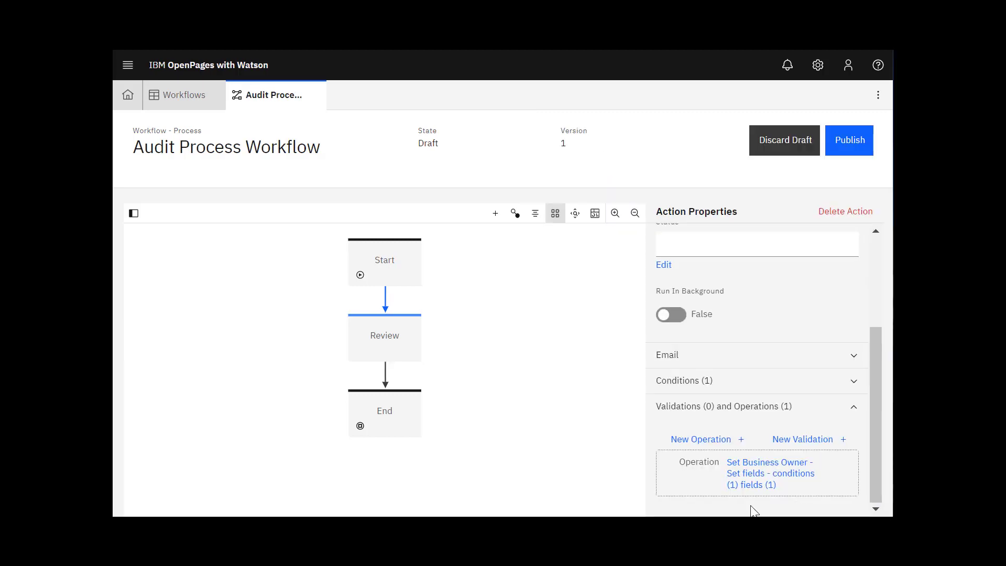
Start a Set fields operation named Set status to Approved for the Approve and close action between Review and End.
{"action": "left_click", "coordinate": [406, 353]}
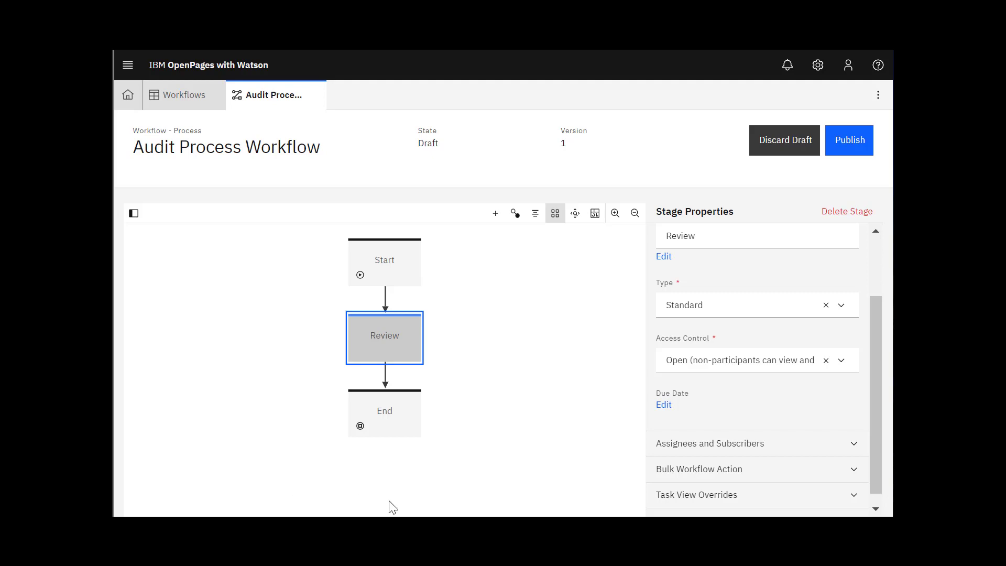
{"action": "left_click", "coordinate": [386, 385]}
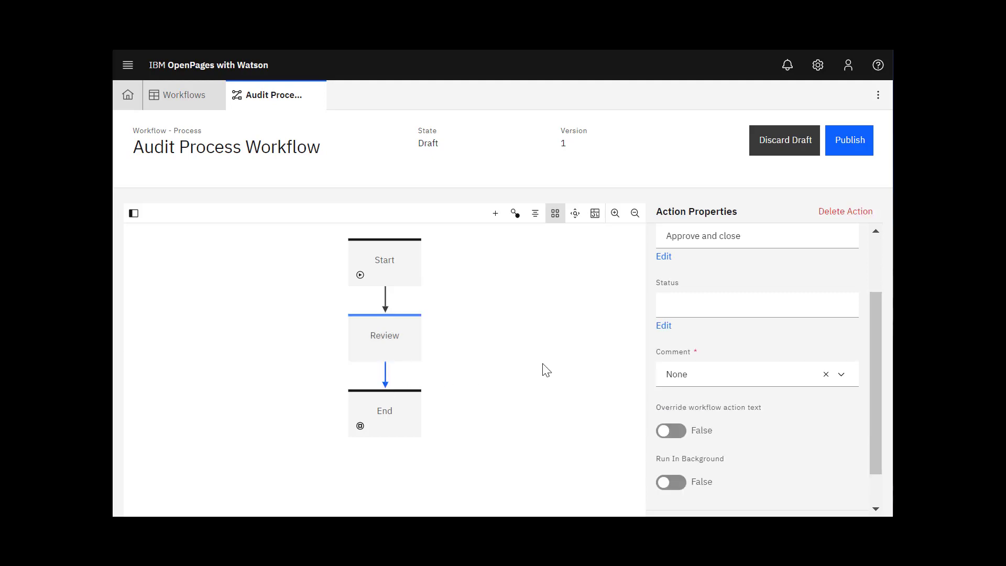
{"action": "scroll", "coordinate": [873, 346], "scroll_direction": "down", "scroll_amount": 2}
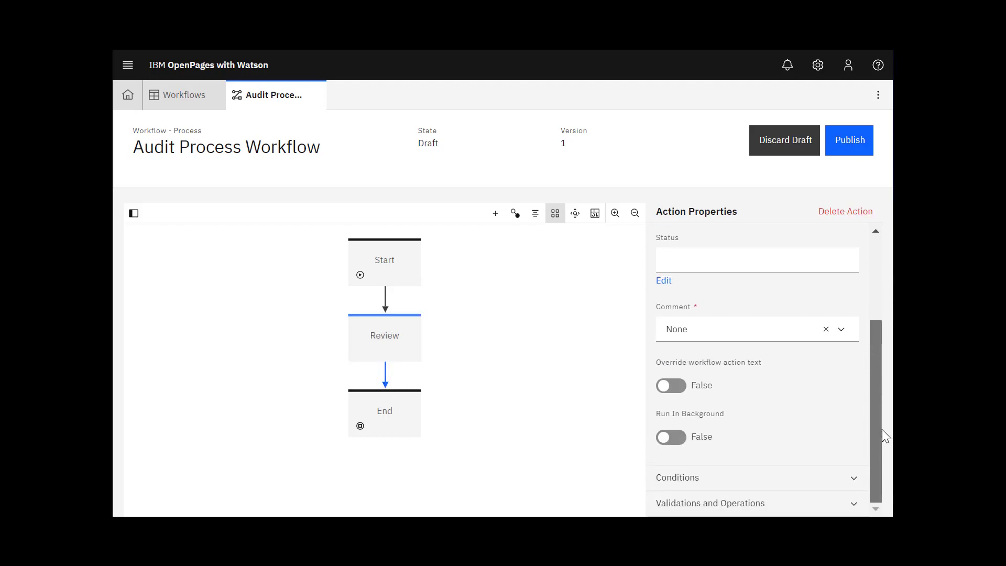
{"action": "left_click", "coordinate": [855, 502]}
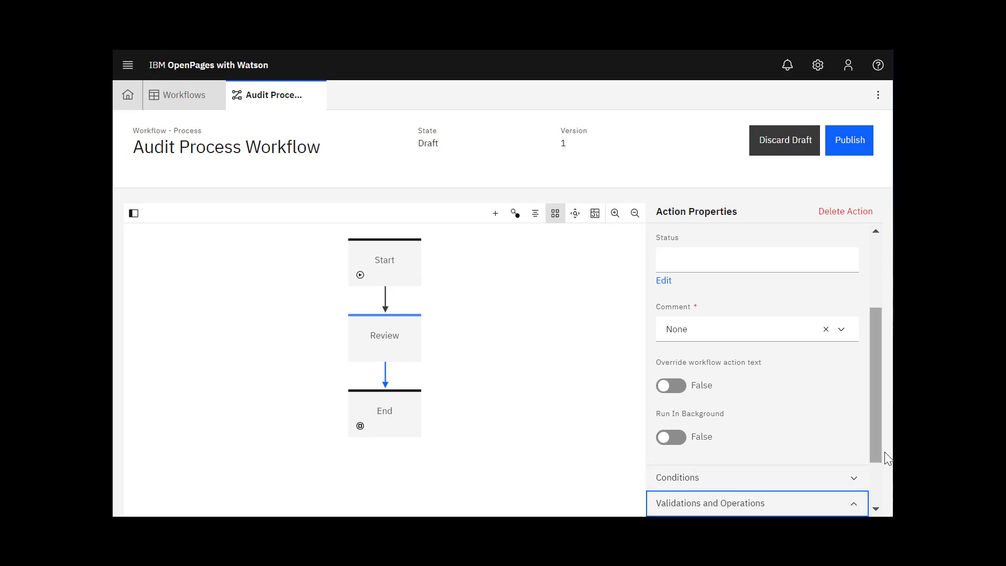
{"action": "scroll", "coordinate": [876, 426], "scroll_direction": "down", "scroll_amount": 2}
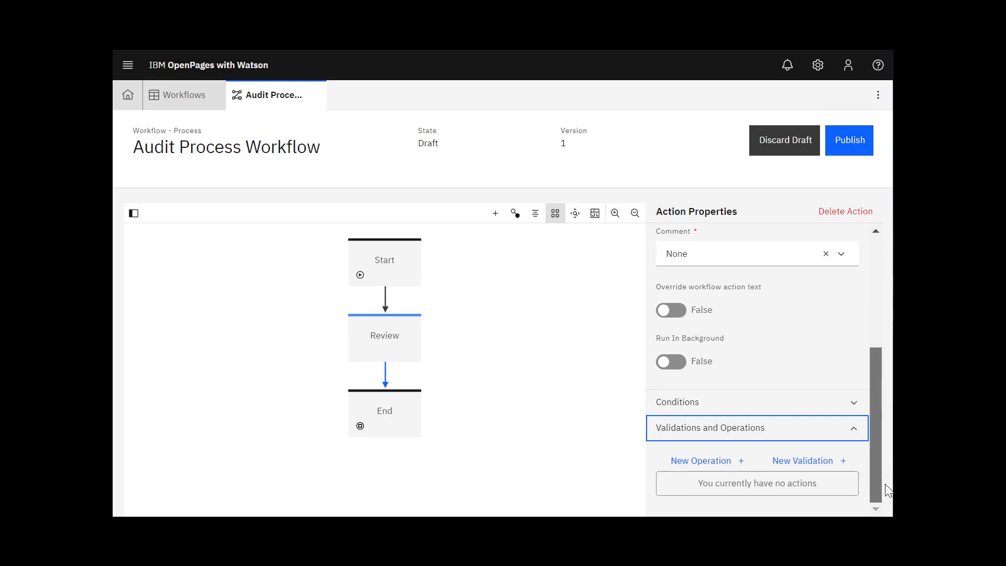
{"action": "left_click", "coordinate": [685, 464]}
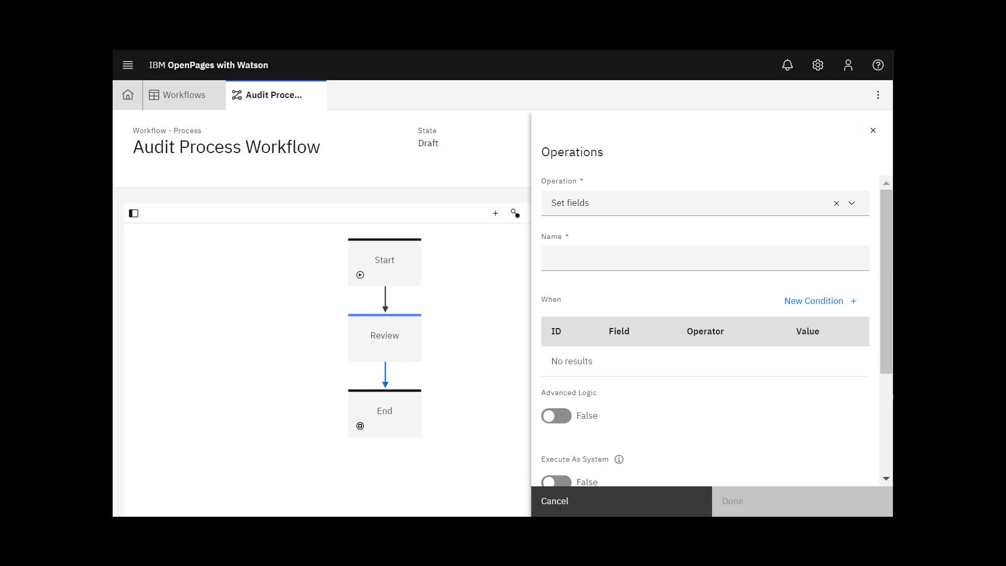
{"action": "left_click", "coordinate": [580, 254]}
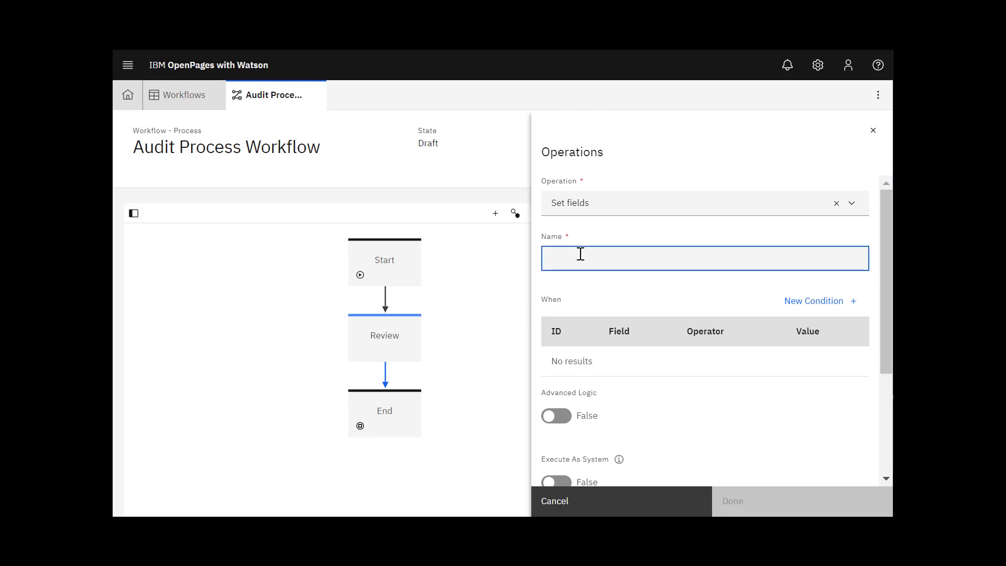
{"action": "type", "text": "Set status to Approved"}
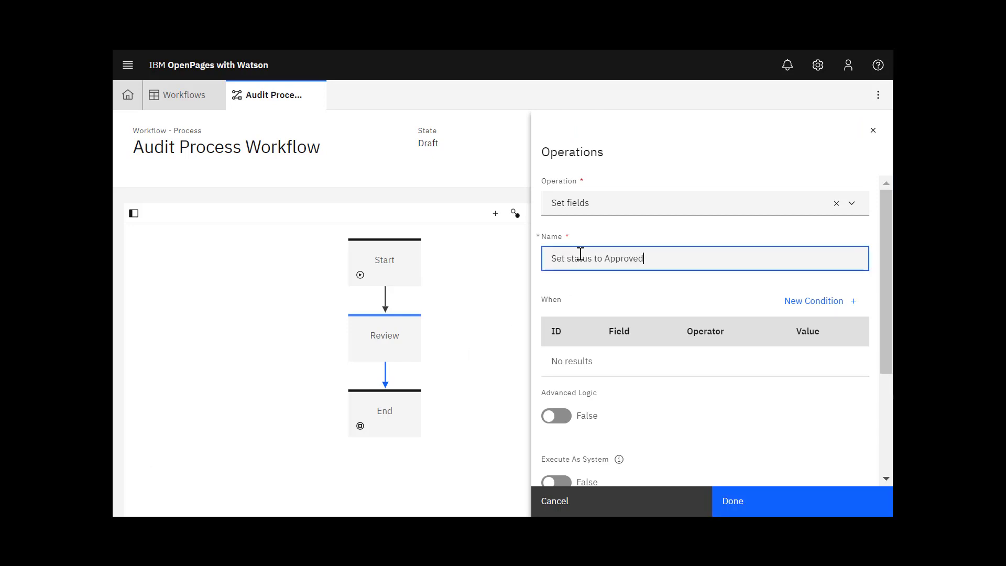
Add a field to the Set status to Approved operation, choosing Status (OPSS-Process:Status) as the object field.
{"action": "left_click_drag", "start_coordinate": [889, 281], "coordinate": [889, 390]}
{"action": "left_click", "coordinate": [820, 396]}
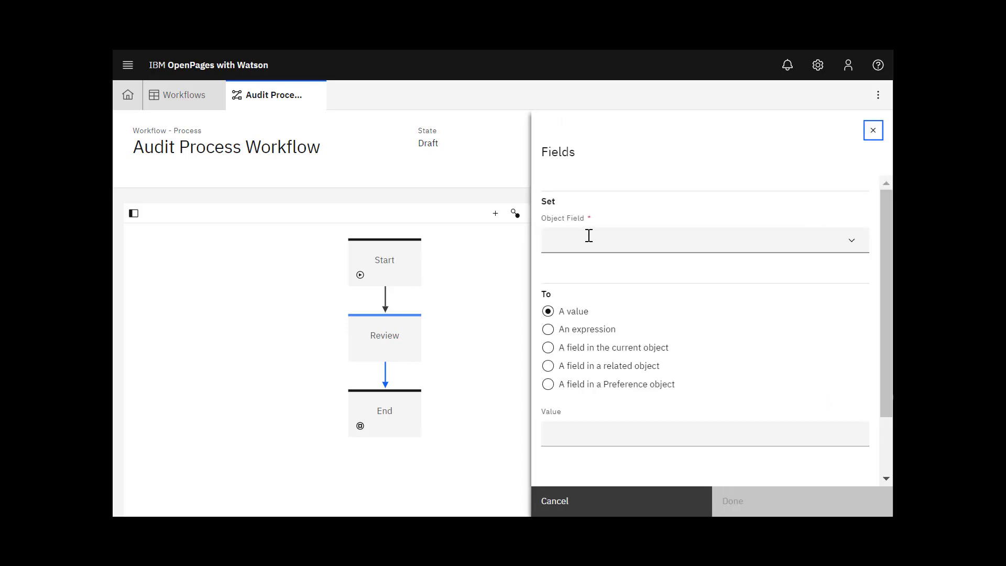
{"action": "left_click", "coordinate": [853, 242]}
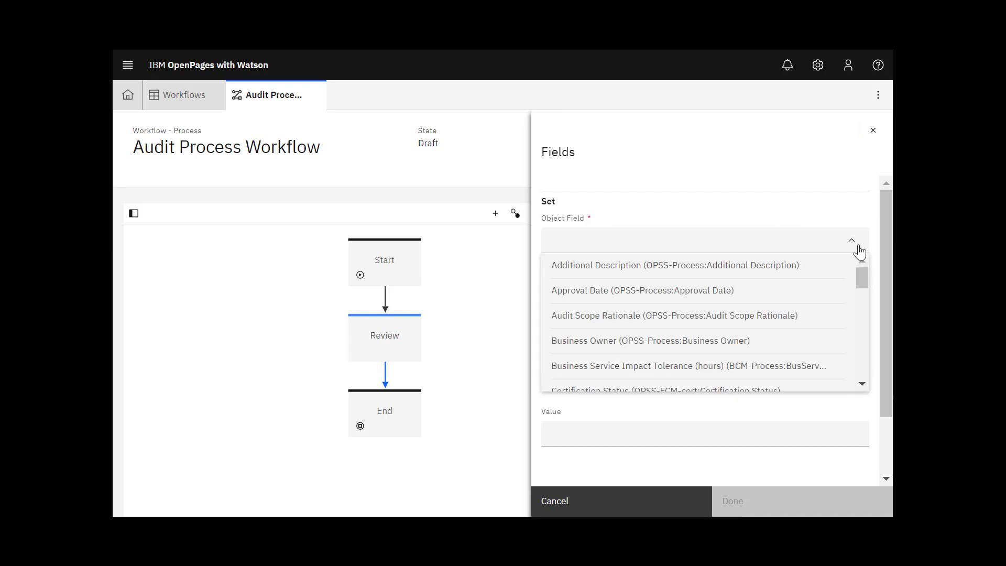
{"action": "left_click_drag", "start_coordinate": [865, 270], "coordinate": [873, 394]}
{"action": "left_click", "coordinate": [692, 386]}
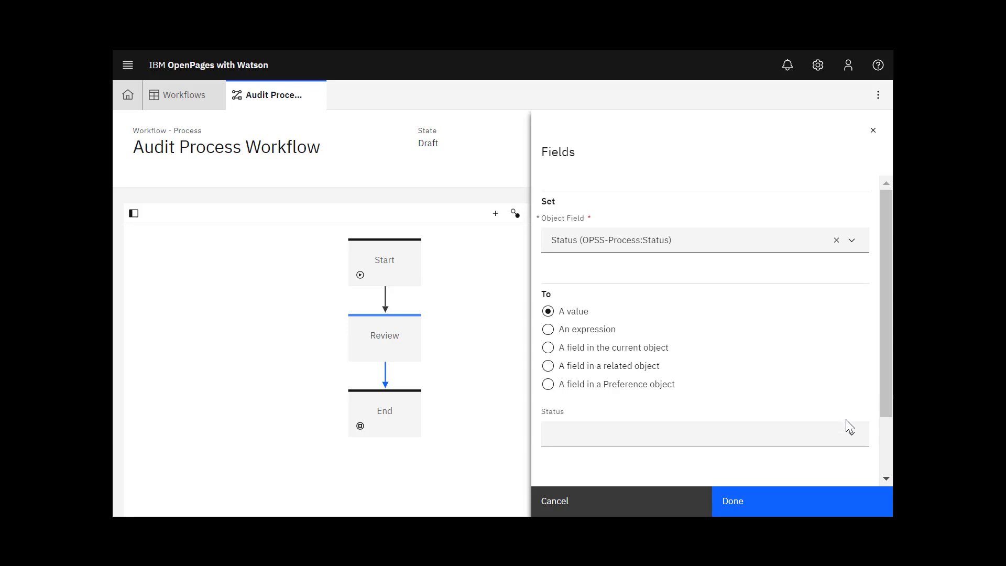
Set the Status value to Approved, and save both the field and the operation.
{"action": "left_click", "coordinate": [845, 433]}
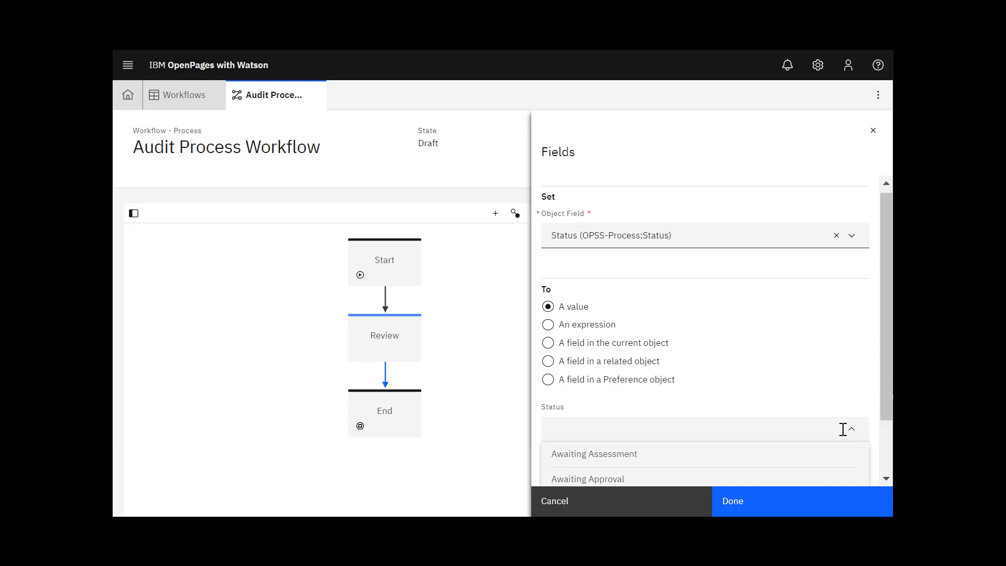
{"action": "scroll", "coordinate": [843, 429], "scroll_direction": "down", "scroll_amount": 2}
{"action": "left_click", "coordinate": [817, 442]}
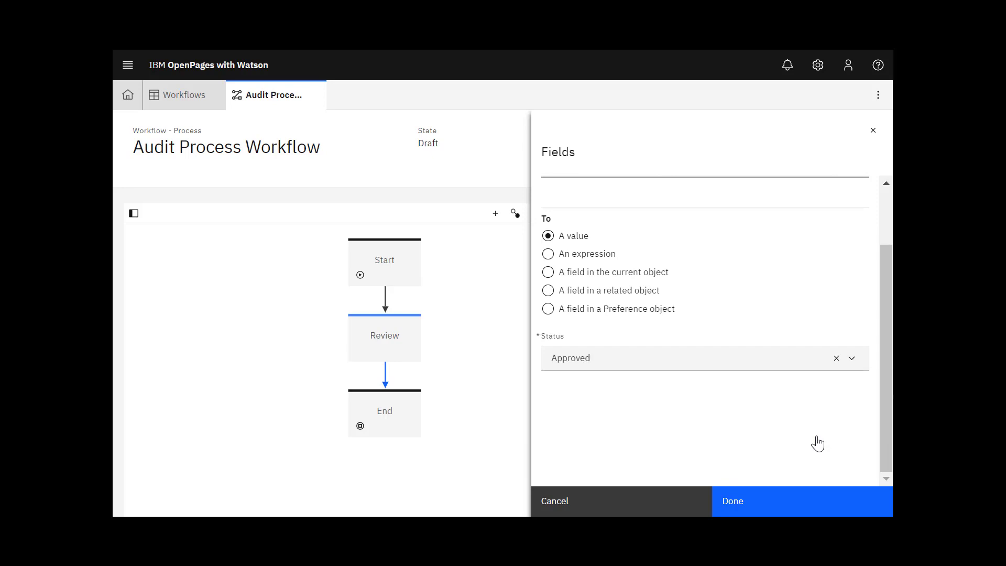
{"action": "left_click", "coordinate": [812, 506]}
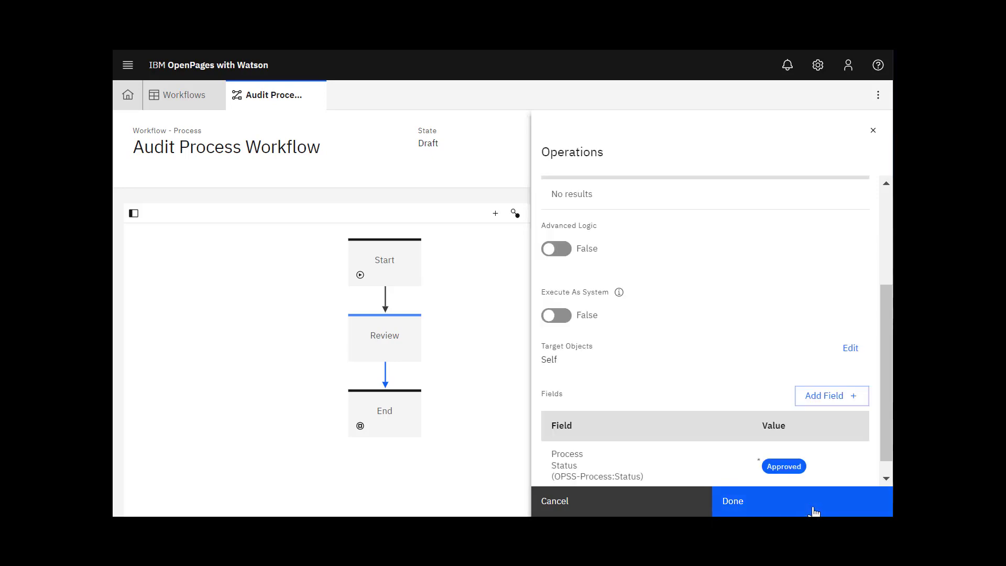
{"action": "left_click", "coordinate": [781, 508]}
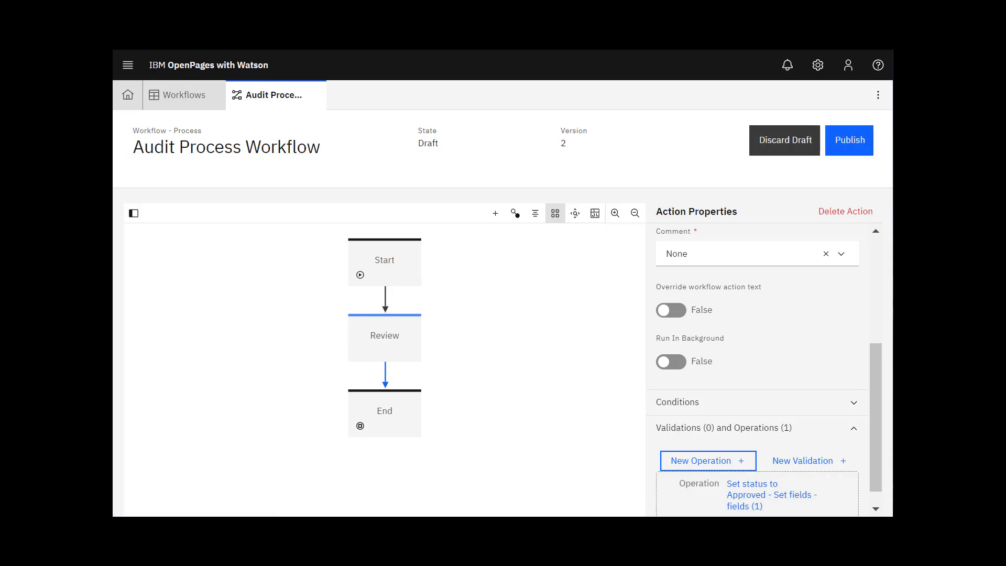
Publish the Audit Process Workflow and open the list of Processes under Organization.
{"action": "left_click", "coordinate": [845, 152]}
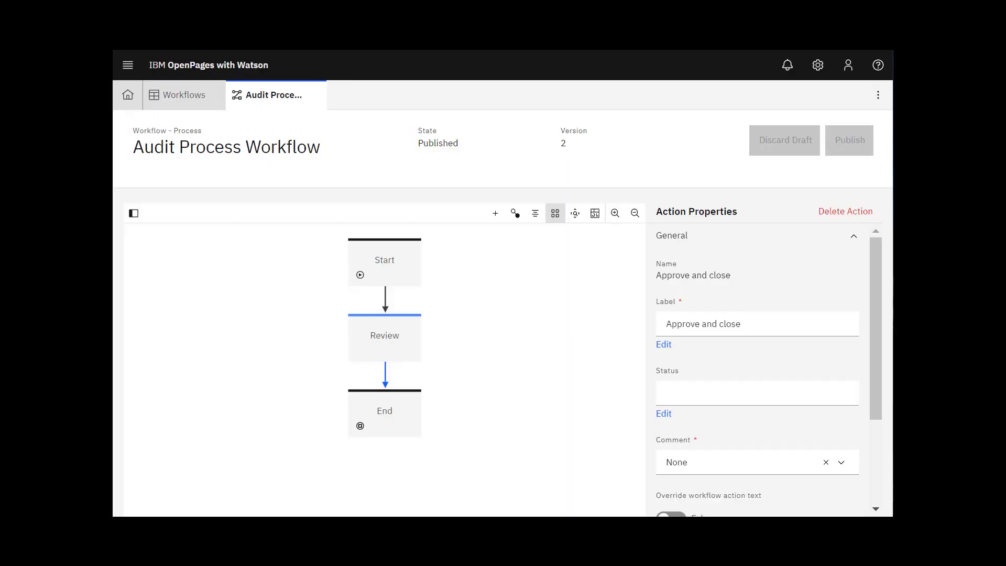
{"action": "left_click", "coordinate": [124, 64]}
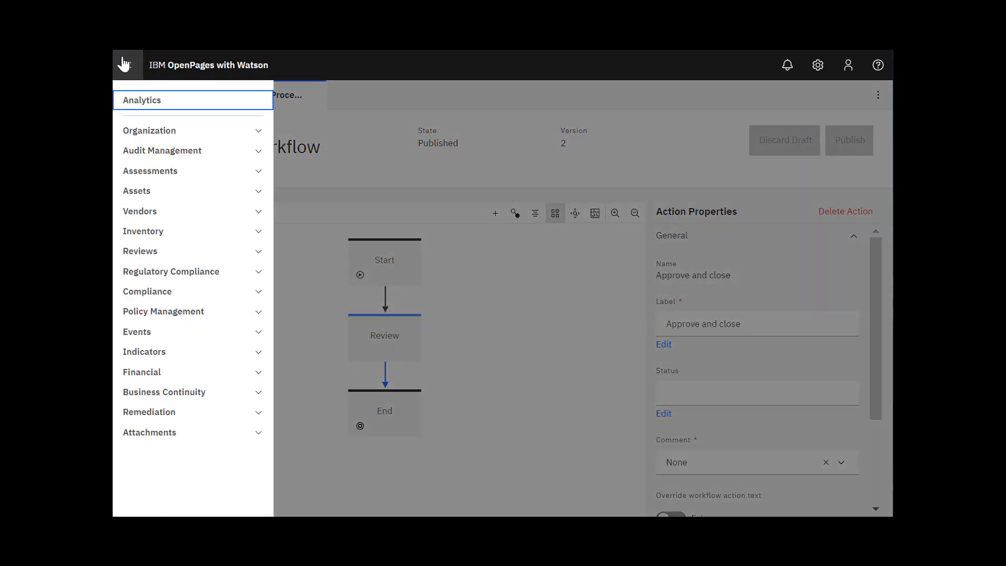
{"action": "left_click", "coordinate": [153, 132]}
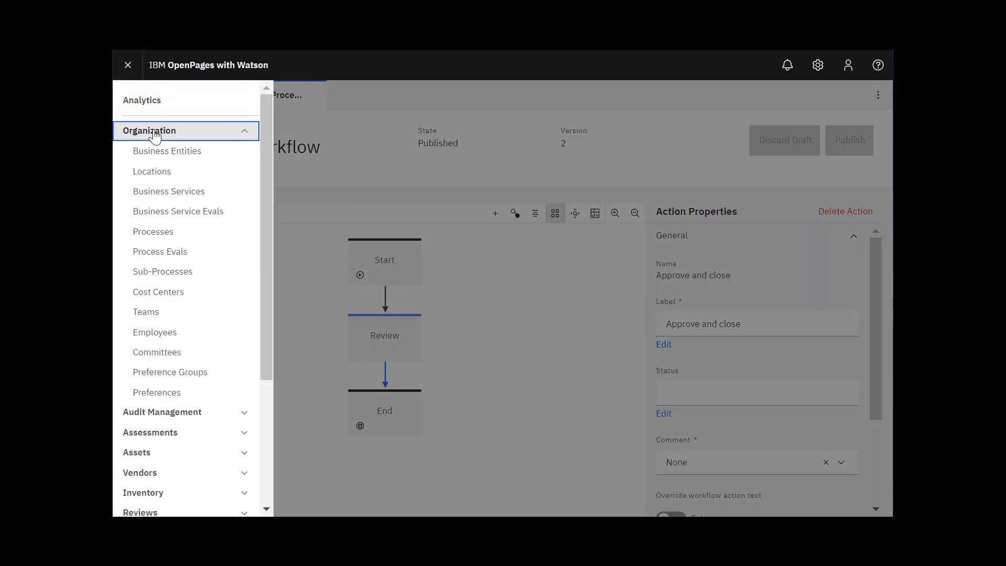
{"action": "left_click", "coordinate": [166, 232]}
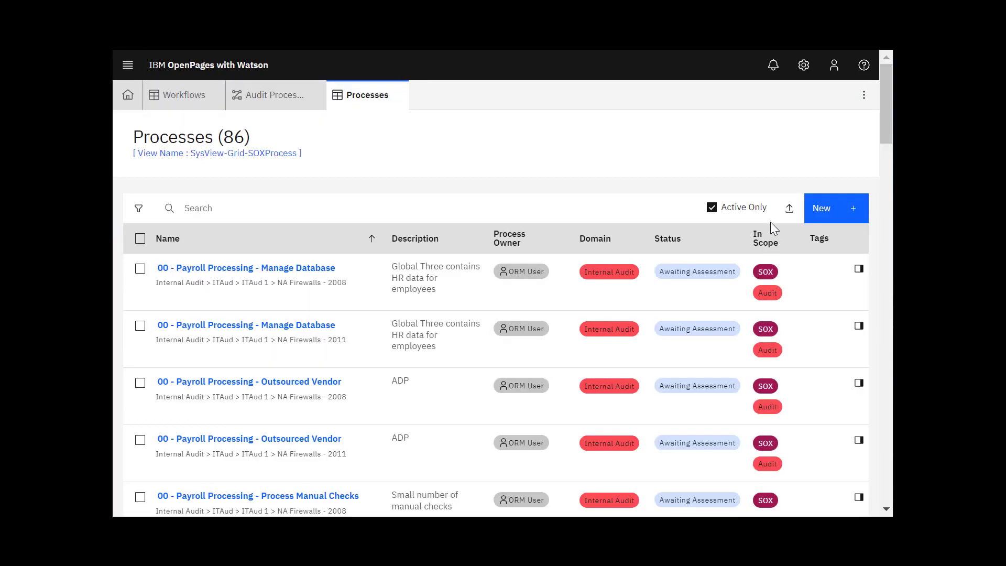
Start a new Process with the description This is an audit process, and choose a user as the Process Owner.
{"action": "left_click", "coordinate": [823, 216]}
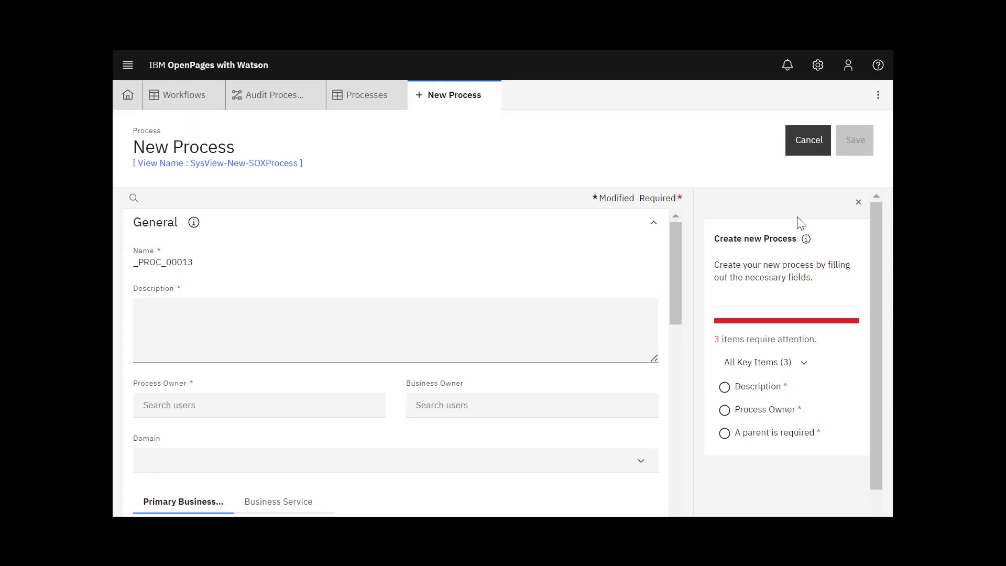
{"action": "left_click", "coordinate": [302, 312]}
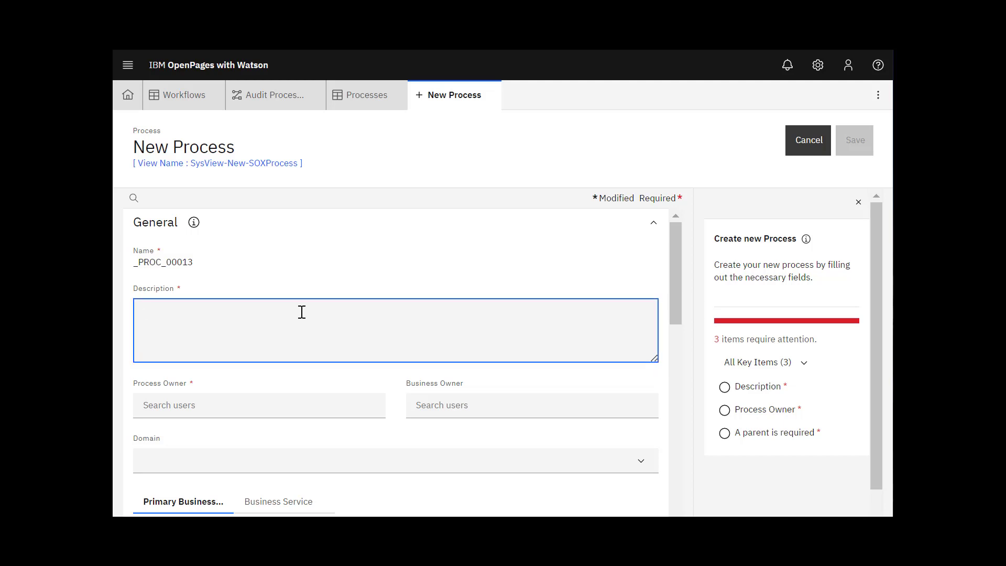
{"action": "type", "text": "This is an audit process"}
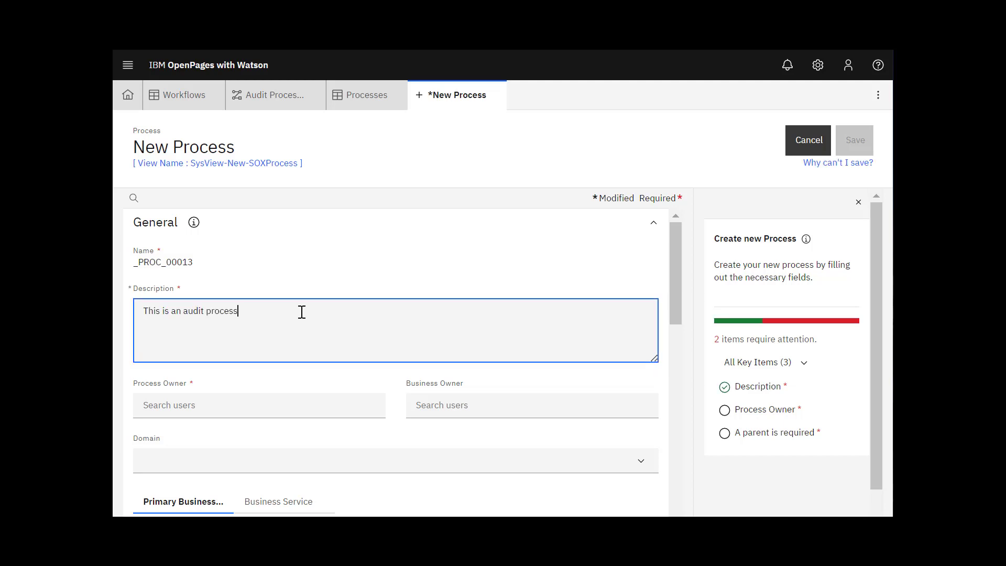
{"action": "left_click", "coordinate": [270, 403]}
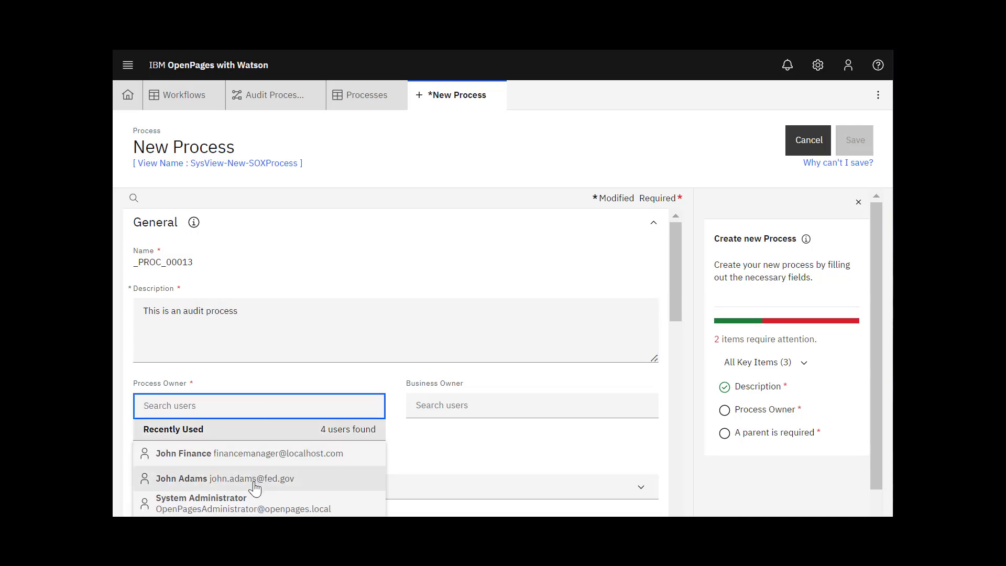
{"action": "left_click", "coordinate": [255, 479]}
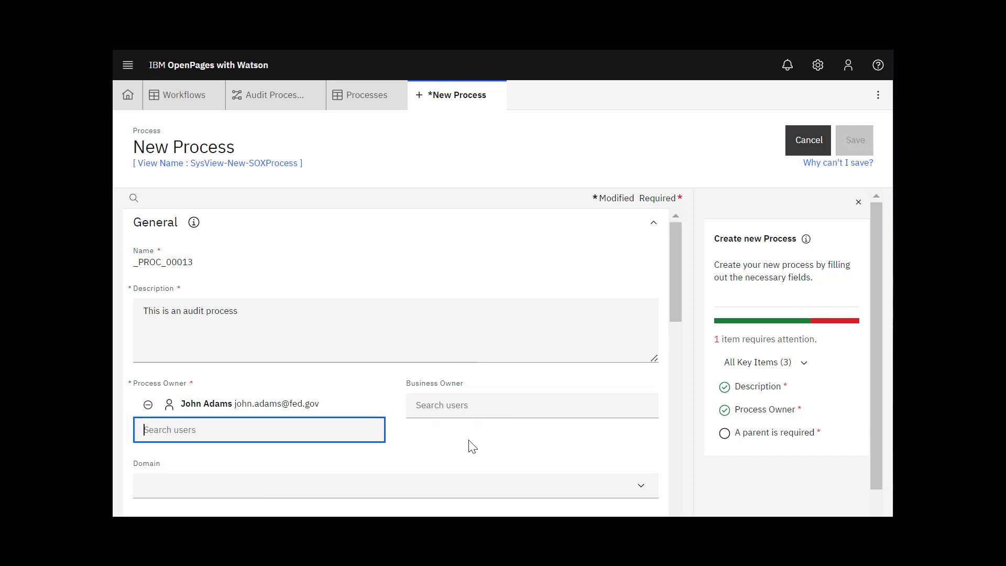
Select Abrucca Limited as the primary business entity and save the new process.
{"action": "scroll", "coordinate": [473, 446], "scroll_direction": "down", "scroll_amount": 3}
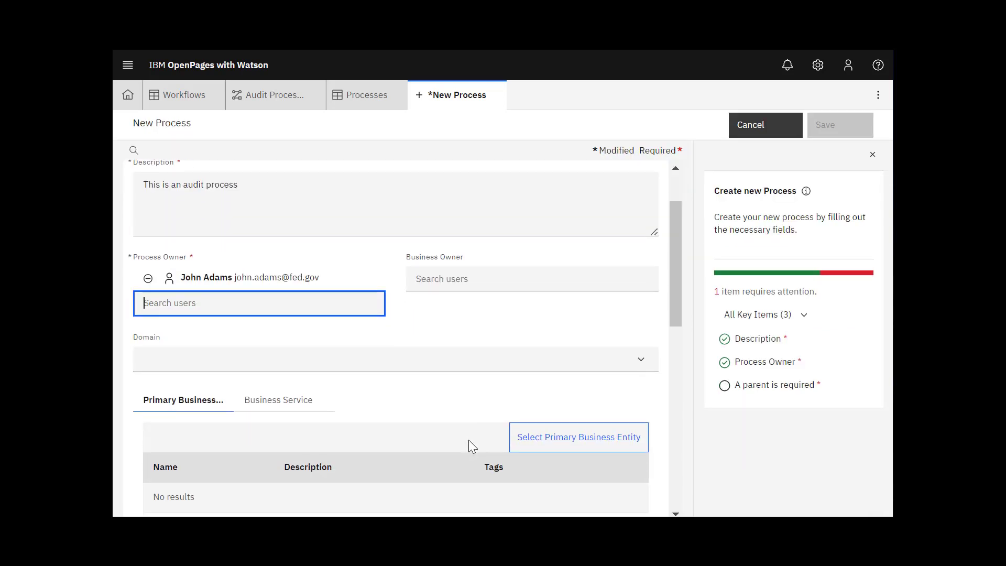
{"action": "scroll", "coordinate": [468, 439], "scroll_direction": "down", "scroll_amount": 2}
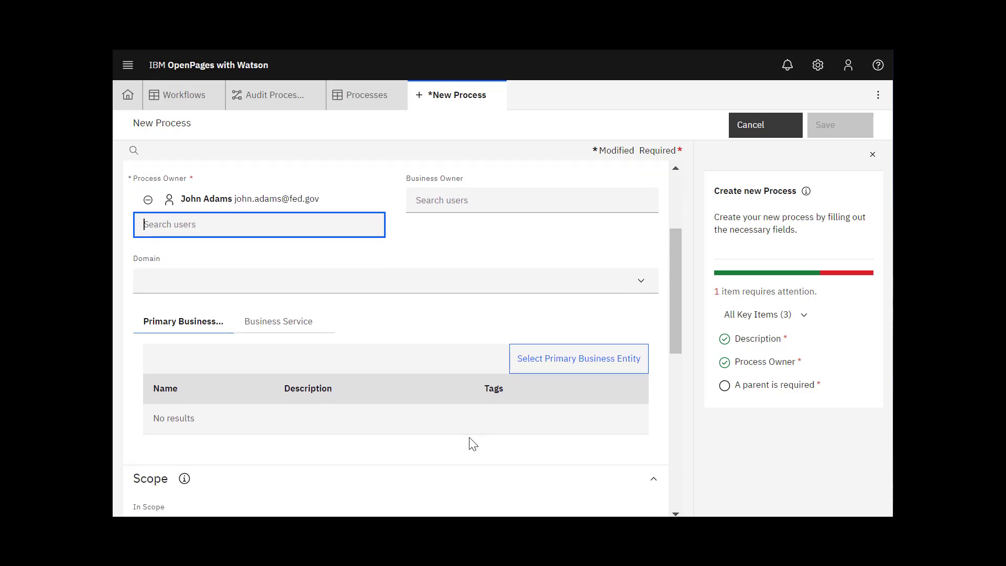
{"action": "left_click", "coordinate": [532, 356]}
{"action": "left_click", "coordinate": [533, 356]}
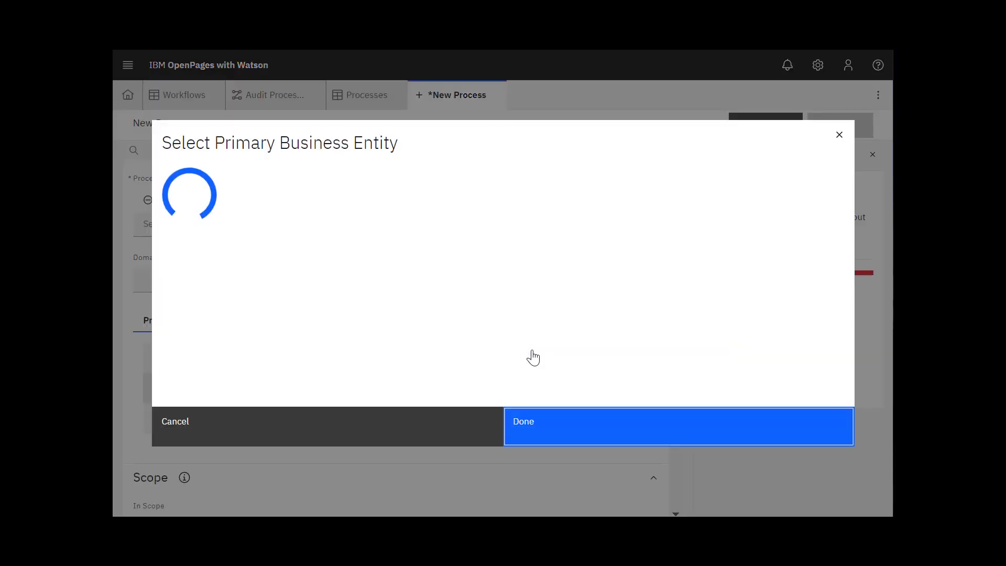
{"action": "left_click", "coordinate": [393, 280]}
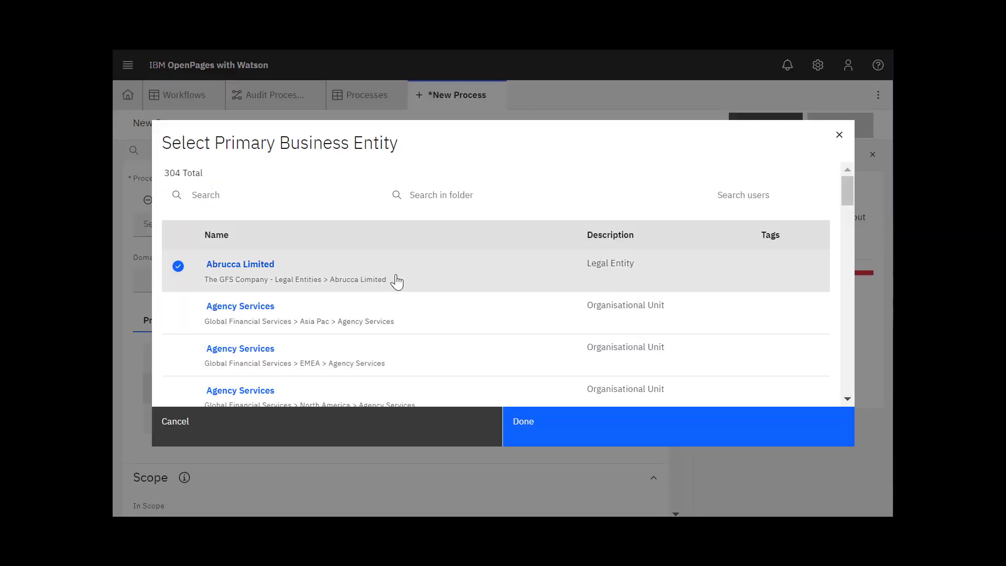
{"action": "left_click", "coordinate": [571, 421]}
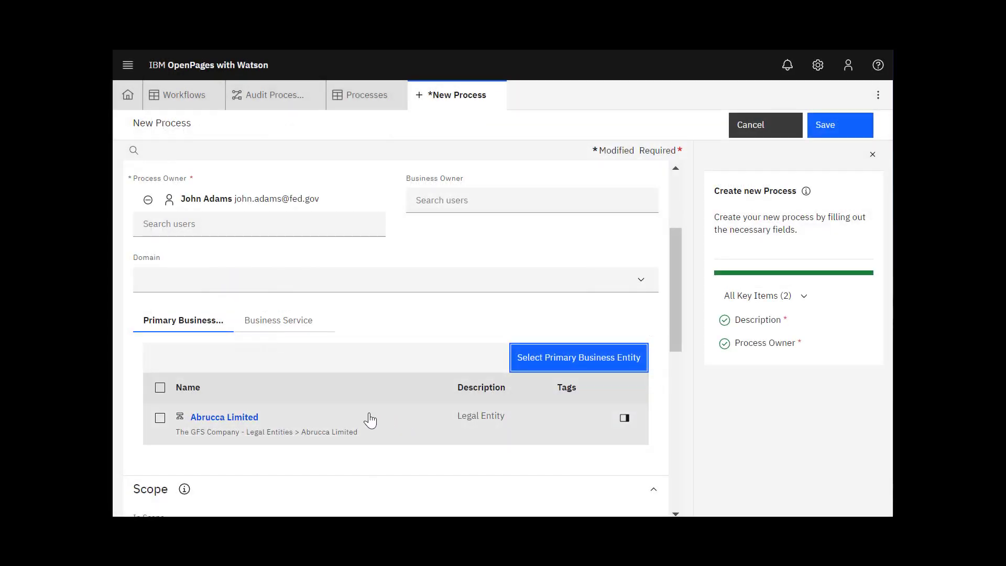
{"action": "left_click", "coordinate": [827, 135]}
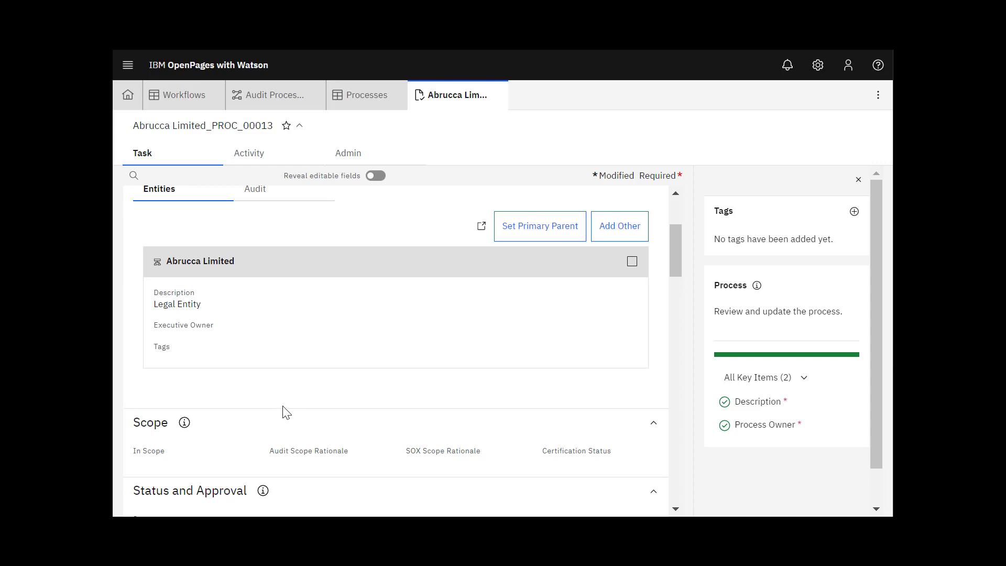
Set In Scope to Audit in the process's Scope section and save the change.
{"action": "left_click", "coordinate": [142, 459]}
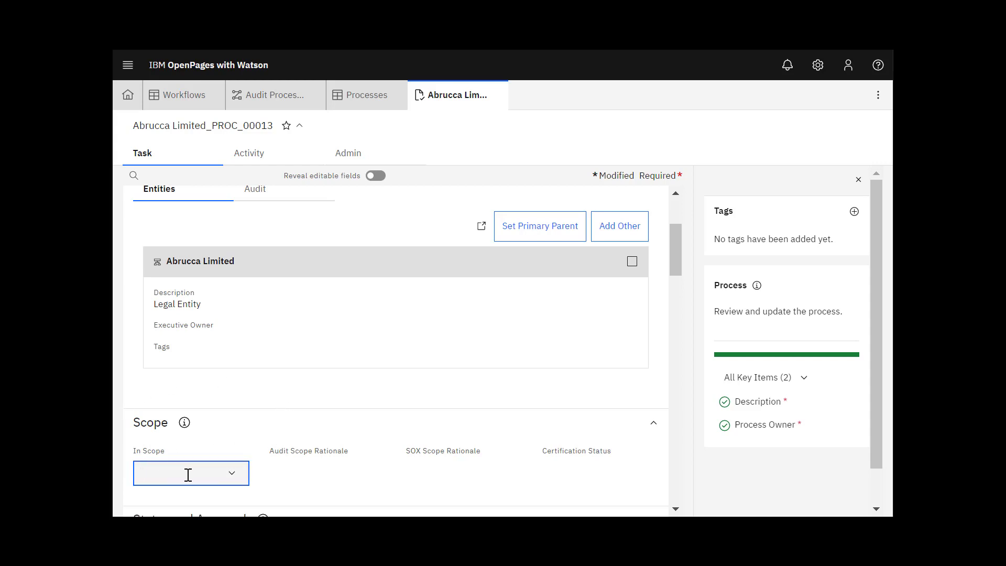
{"action": "left_click", "coordinate": [231, 478]}
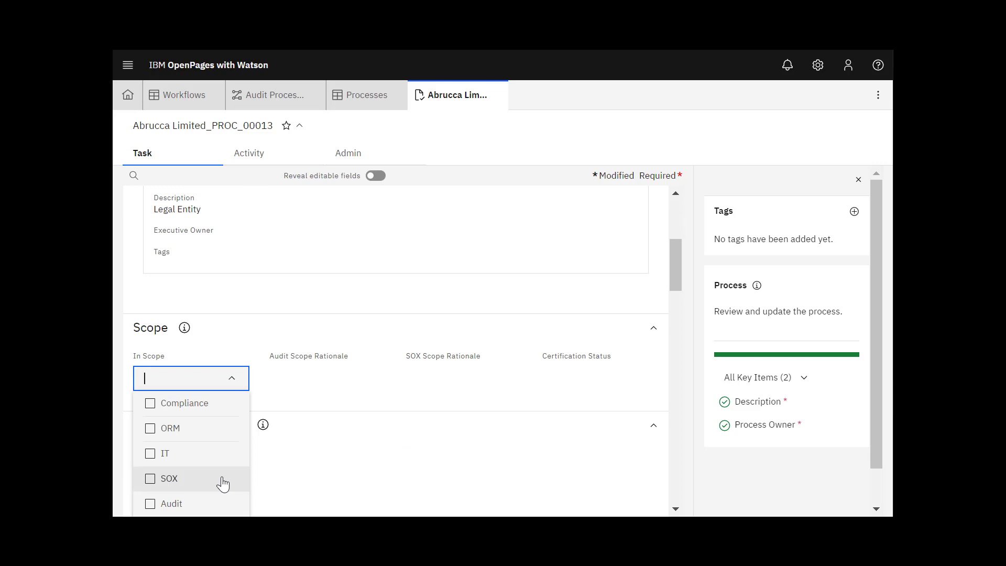
{"action": "left_click", "coordinate": [190, 506]}
{"action": "left_click", "coordinate": [852, 132]}
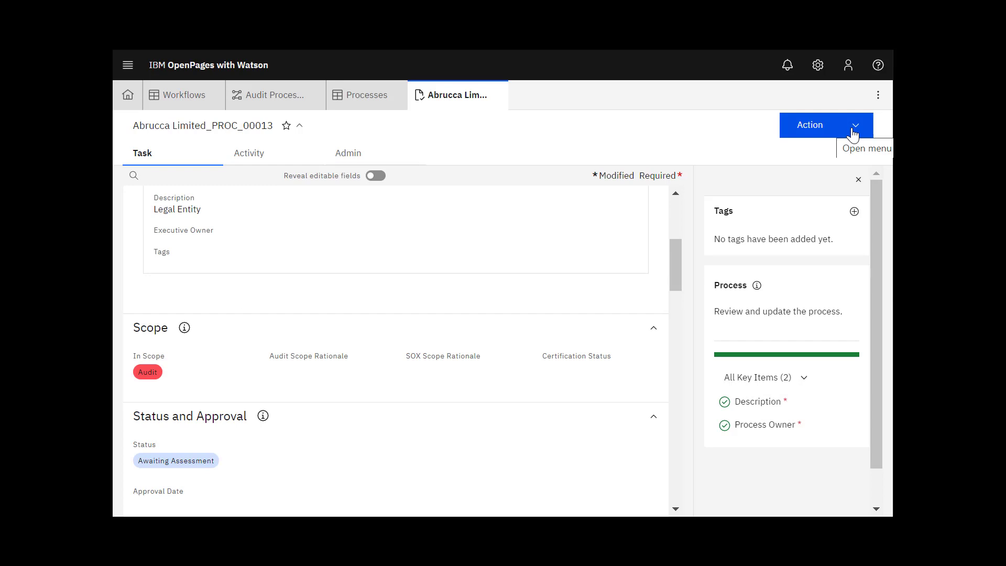
Try to start the Audit Process Workflow on the process without an Audit Scope Rationale, keeping its tab open.
{"action": "left_click", "coordinate": [854, 132]}
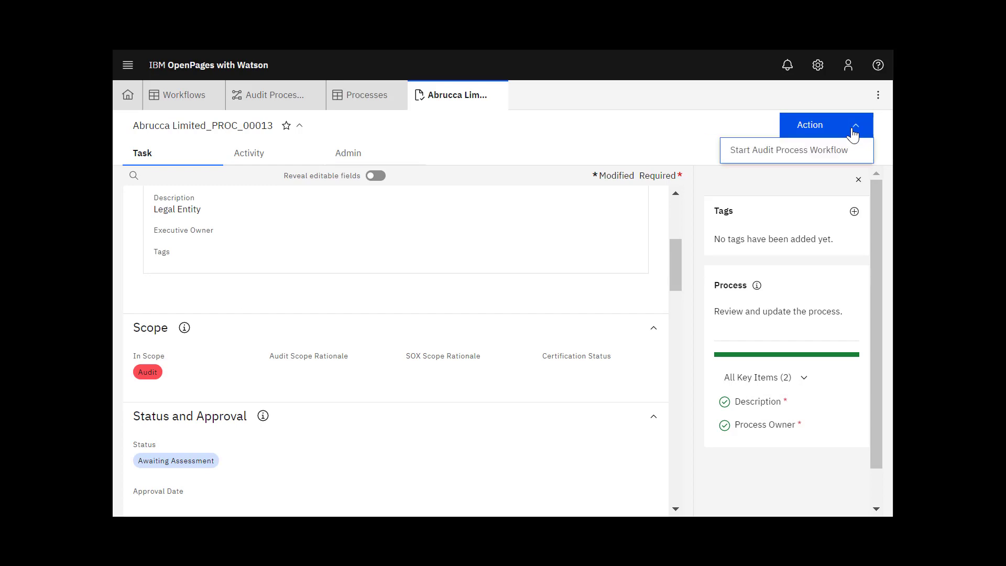
{"action": "left_click", "coordinate": [799, 152]}
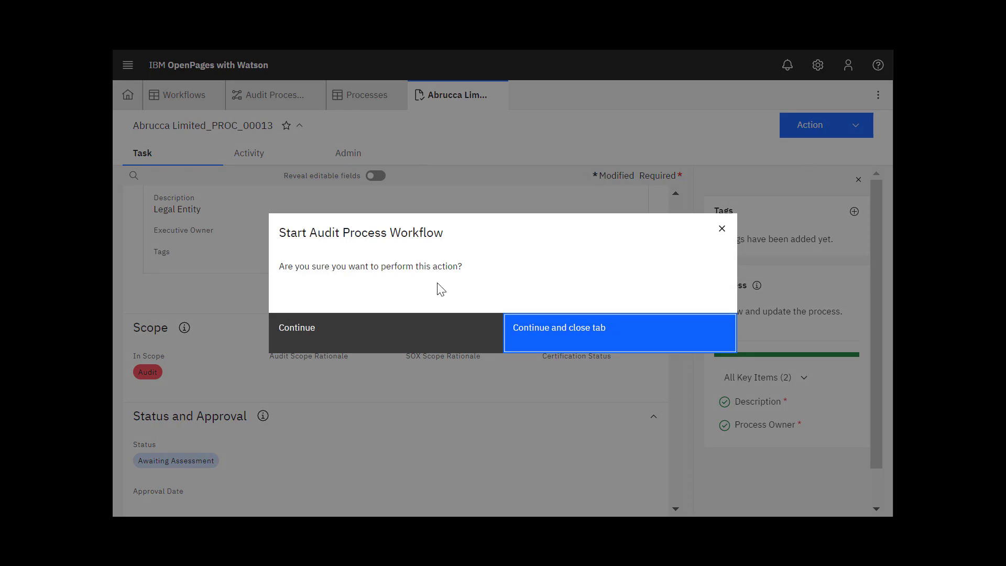
{"action": "left_click", "coordinate": [382, 337]}
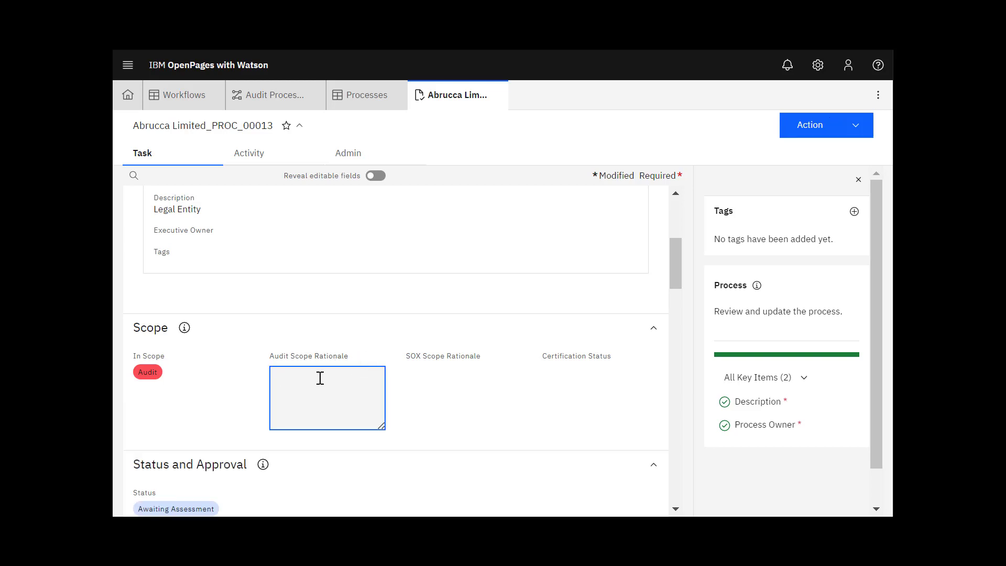
Save Annual audit as the Audit Scope Rationale and start the Audit Process Workflow, keeping the process tab open.
{"action": "type", "text": "Annual audit"}
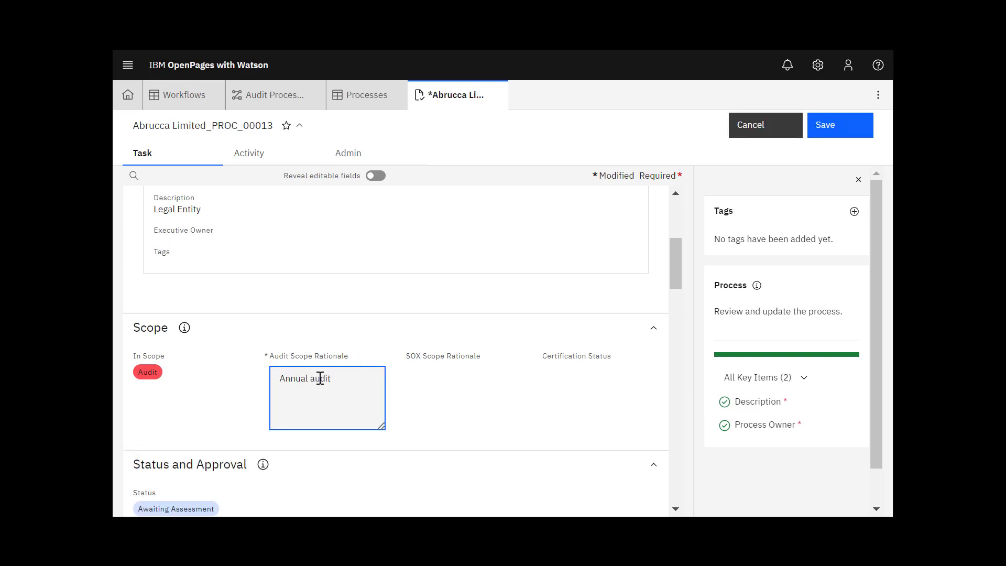
{"action": "left_click", "coordinate": [836, 126]}
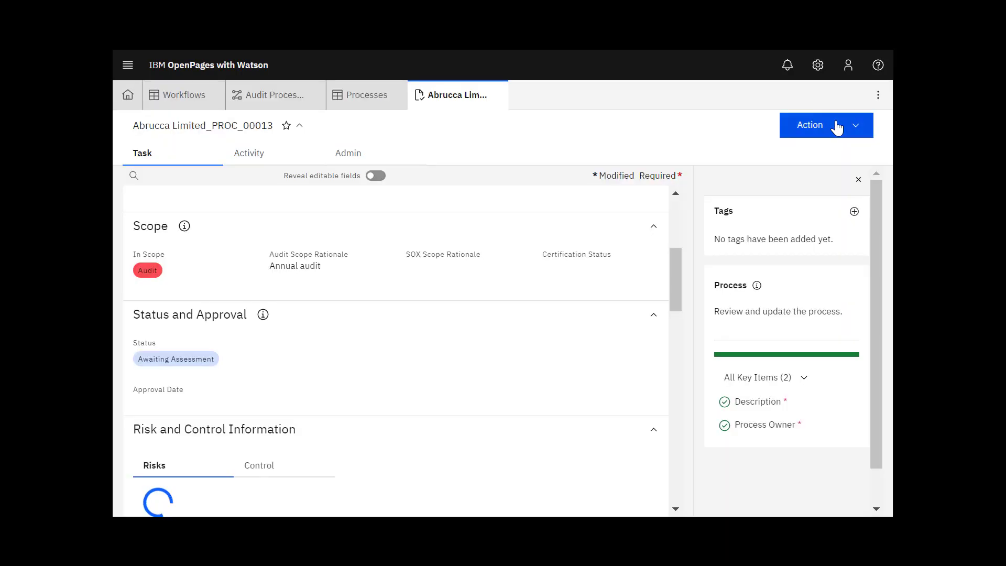
{"action": "left_click", "coordinate": [837, 126]}
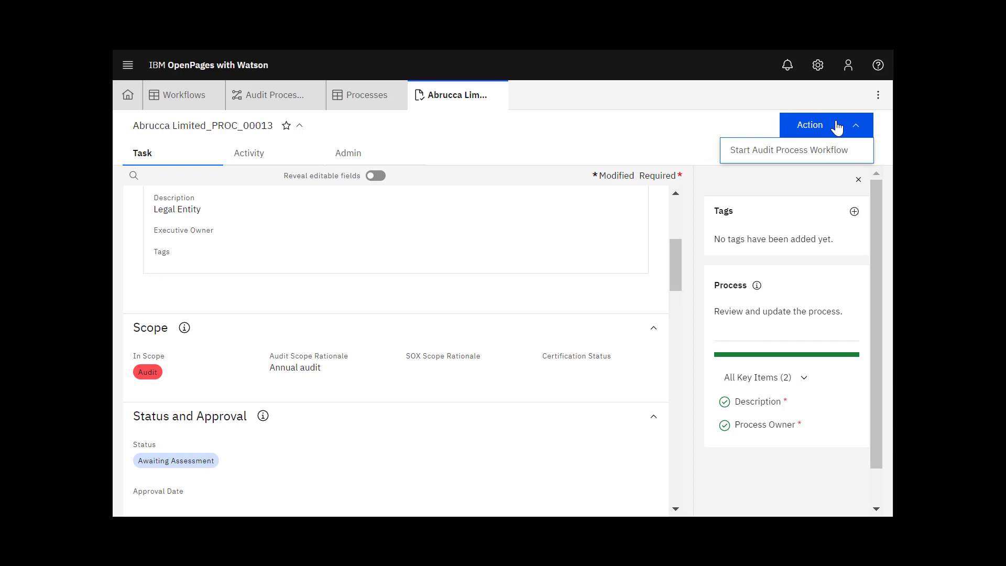
{"action": "left_click", "coordinate": [810, 152]}
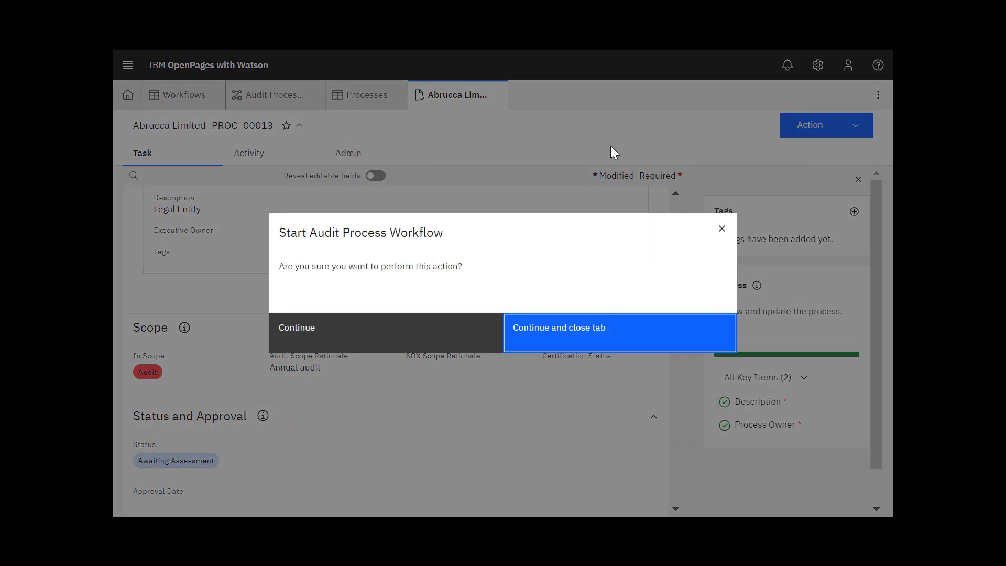
{"action": "left_click", "coordinate": [408, 339]}
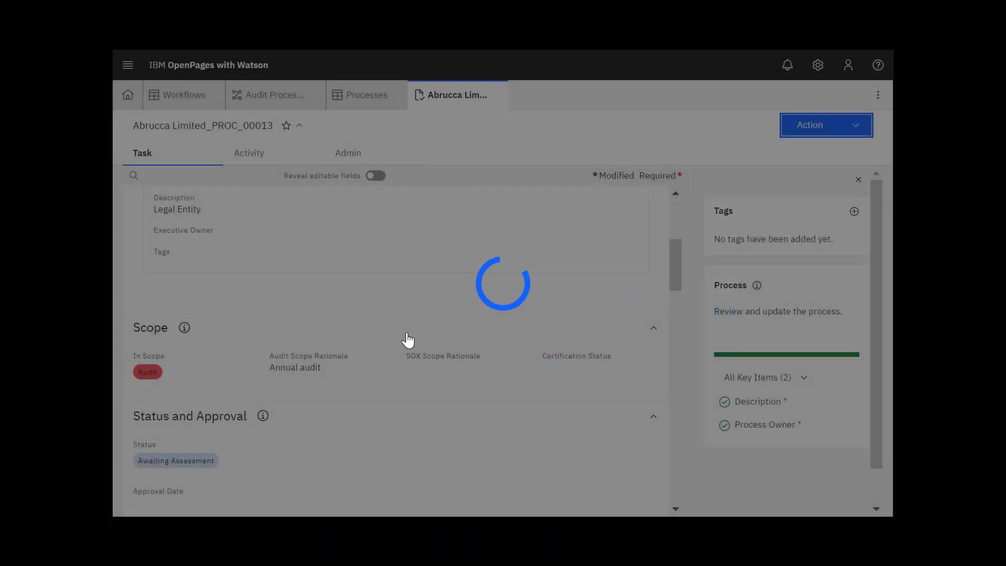
Run the Approve and close action on the Abrucca Limited process, keeping its tab open.
{"action": "scroll", "coordinate": [407, 340], "scroll_direction": "up", "scroll_amount": 5}
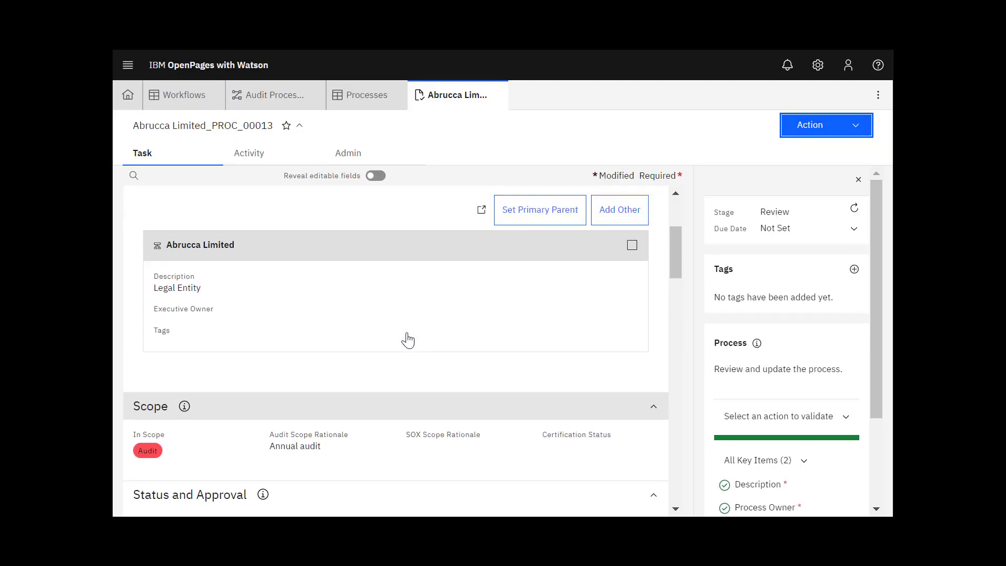
{"action": "scroll", "coordinate": [408, 339], "scroll_direction": "up", "scroll_amount": 1}
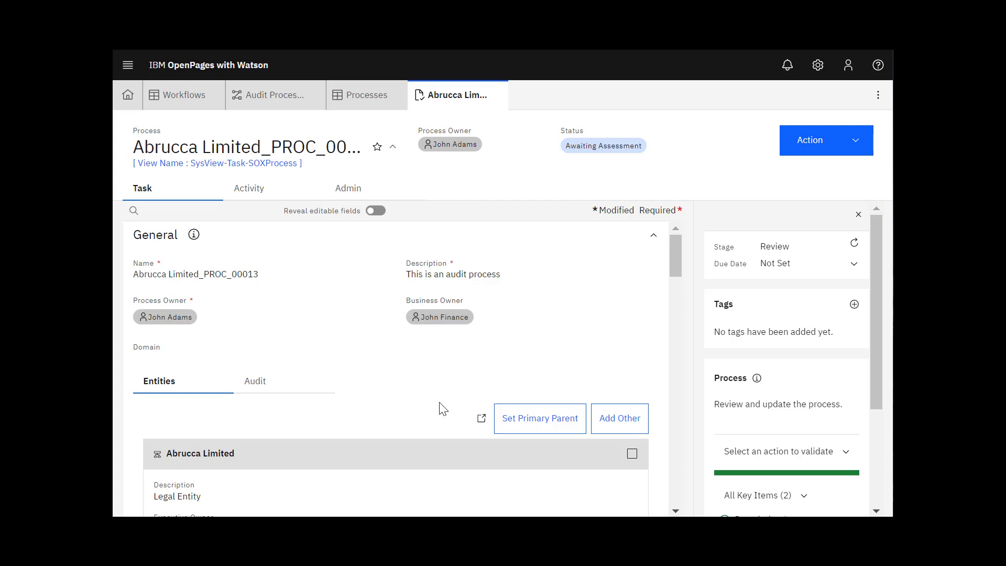
{"action": "scroll", "coordinate": [442, 406], "scroll_direction": "down", "scroll_amount": 5}
{"action": "scroll", "coordinate": [442, 406], "scroll_direction": "down", "scroll_amount": 2}
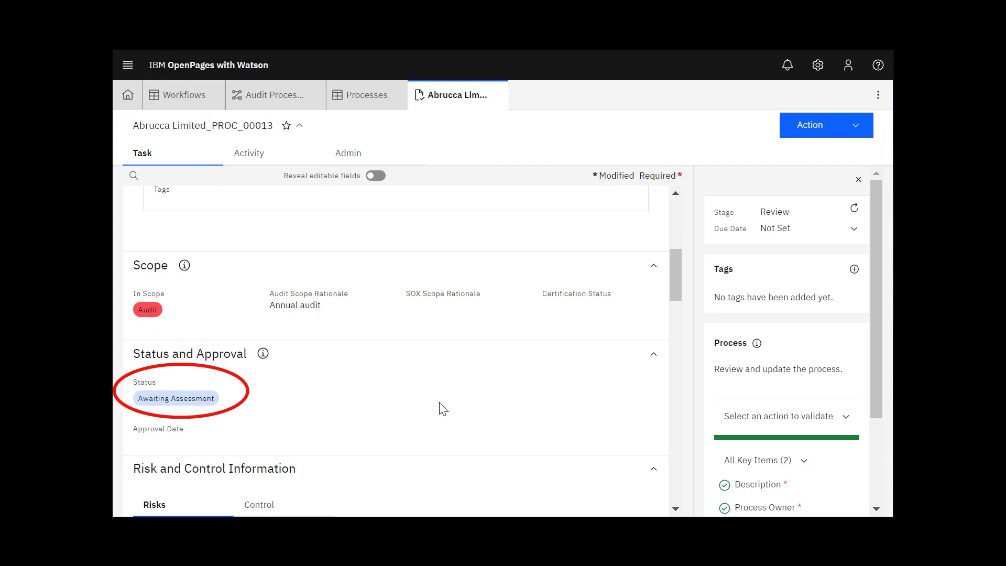
{"action": "left_click", "coordinate": [792, 127]}
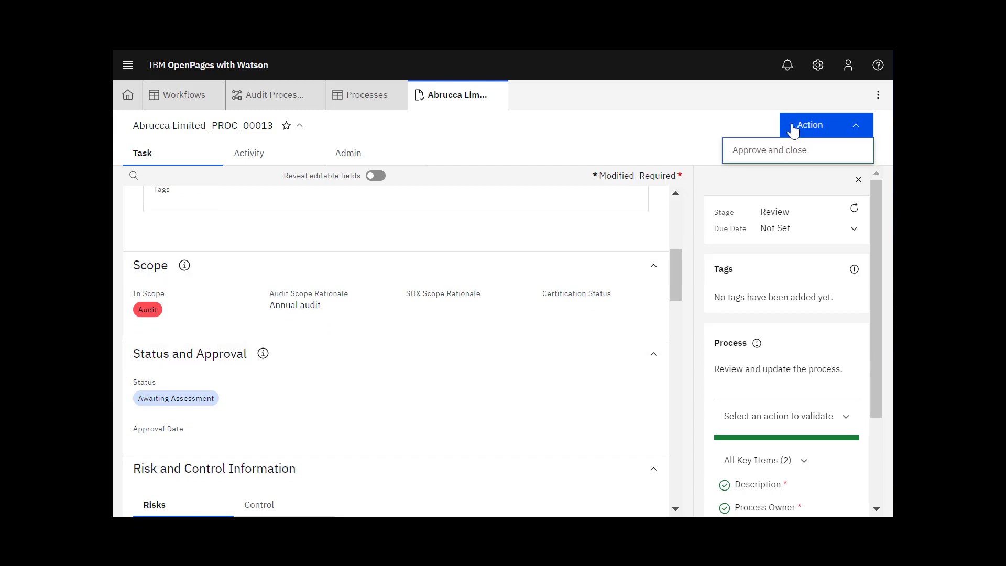
{"action": "left_click", "coordinate": [774, 150]}
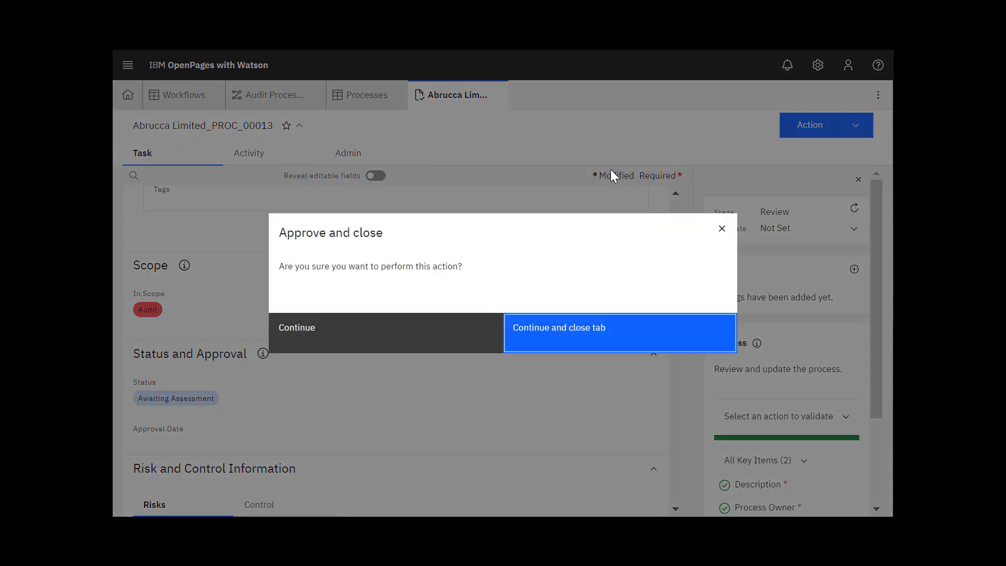
{"action": "left_click", "coordinate": [322, 344]}
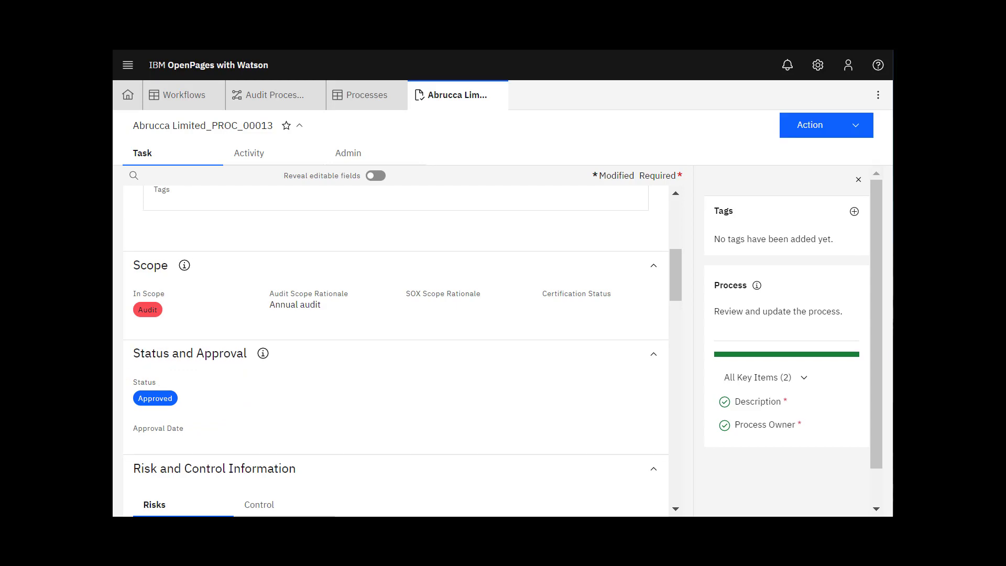
Search the Processes list for Abrucca with the Active Only filter turned off.
{"action": "left_click", "coordinate": [364, 90]}
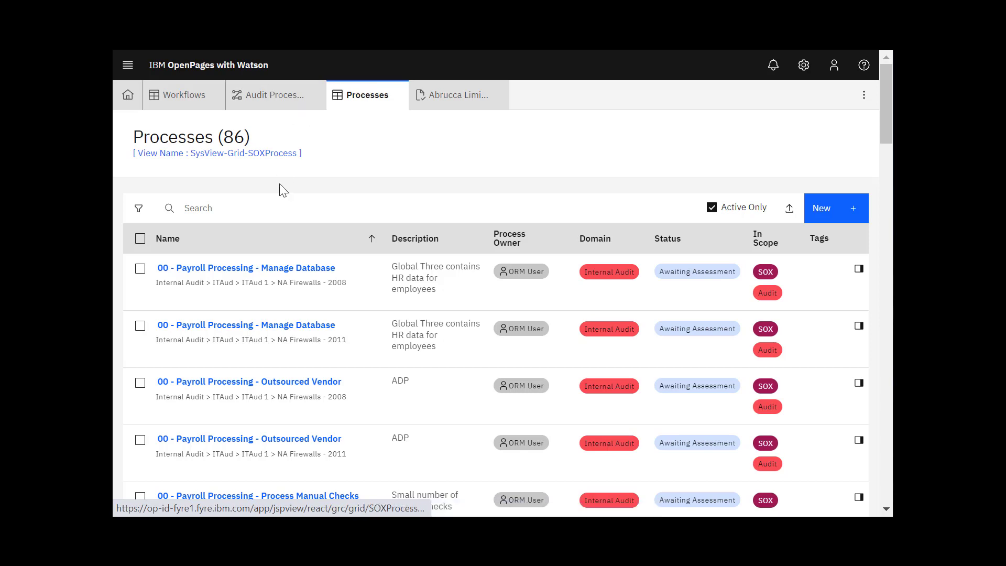
{"action": "left_click", "coordinate": [264, 204]}
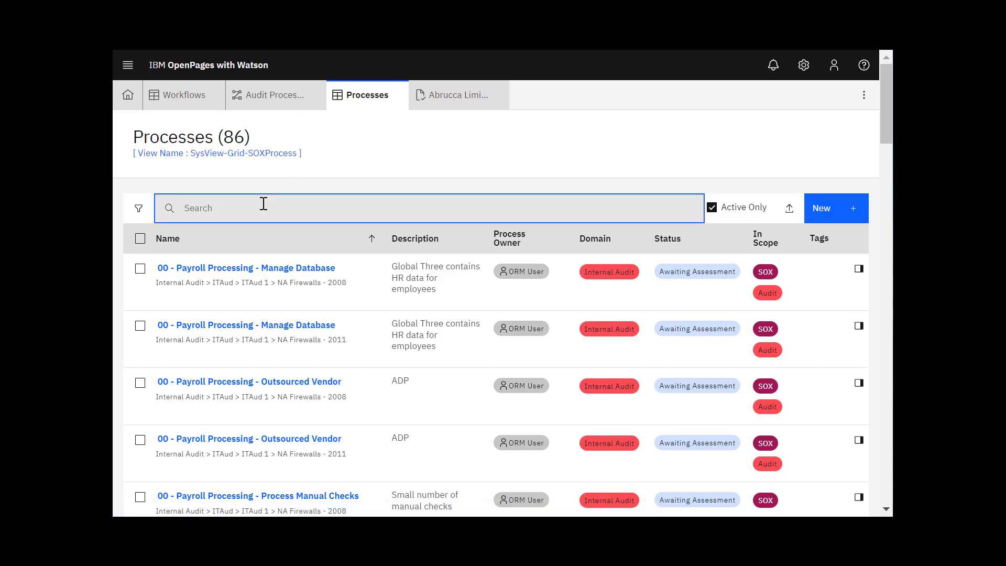
{"action": "type", "text": "Abrucca"}
{"action": "key", "text": "Return"}
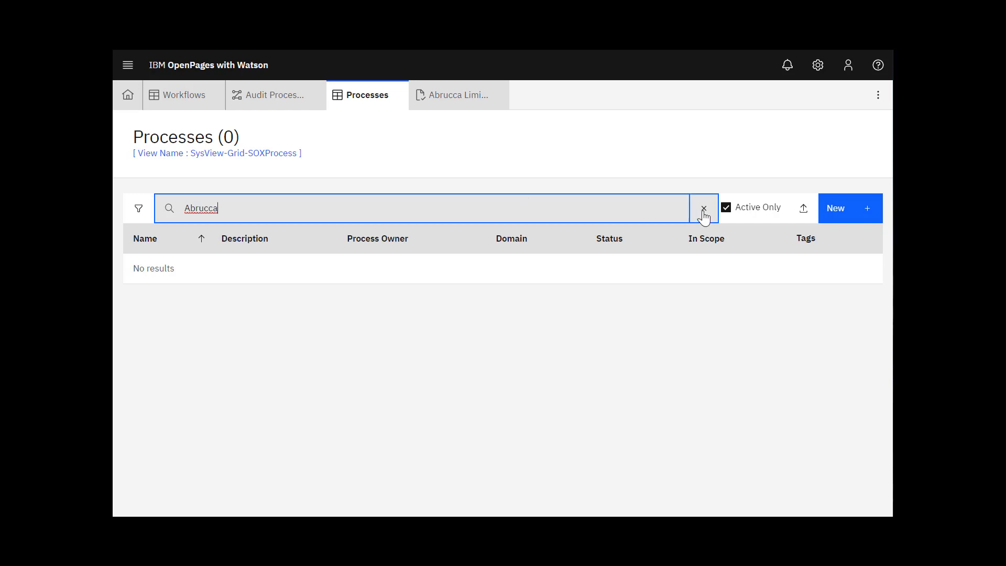
{"action": "left_click", "coordinate": [725, 207]}
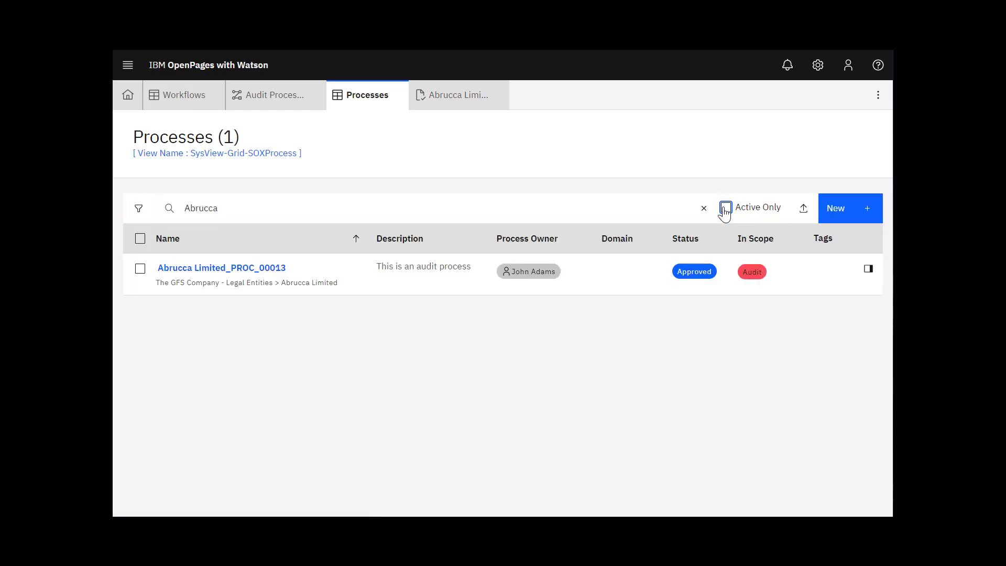